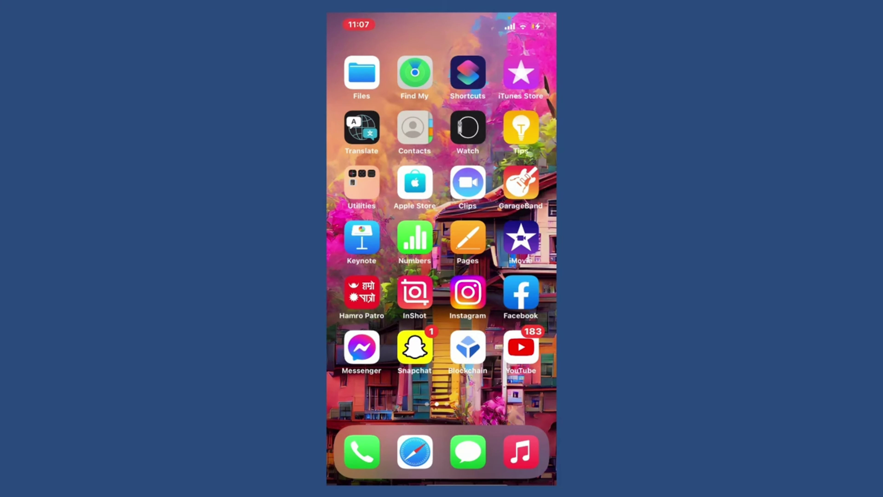
Search the App Store for 'deezer'.
scroll(441, 223, left, 5)
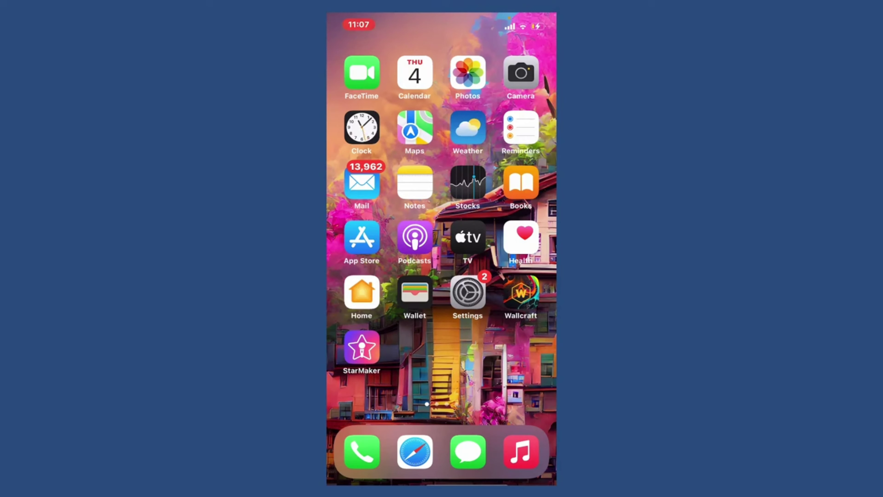
click(362, 238)
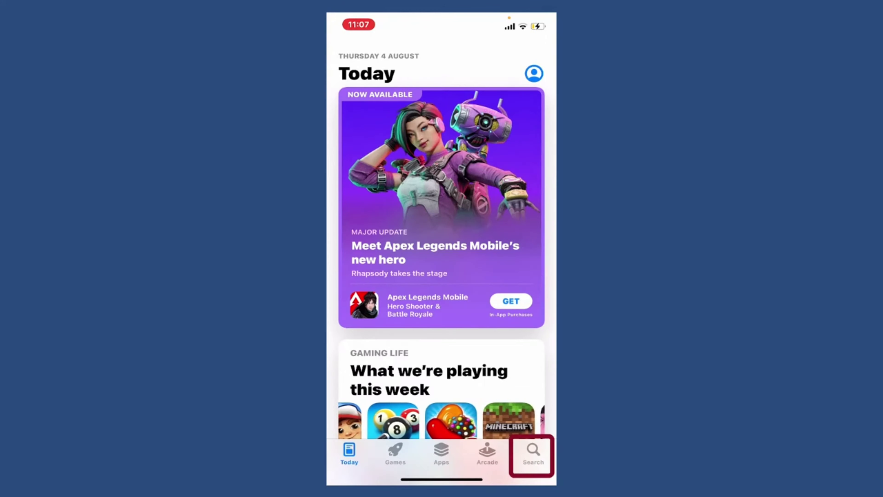
click(533, 453)
click(417, 102)
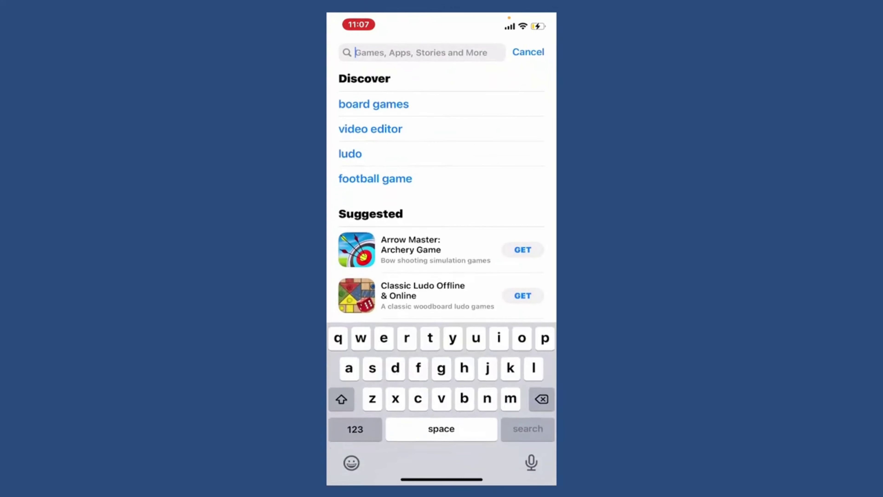
text(deezer)
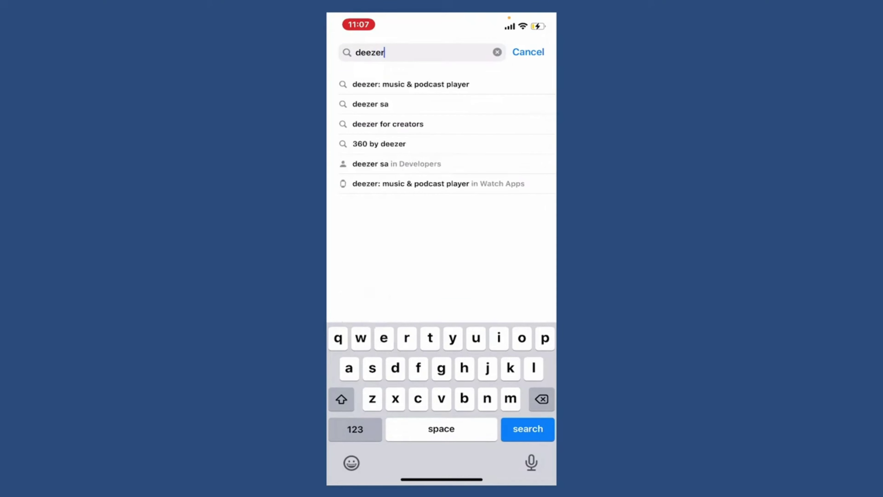
key(Return)
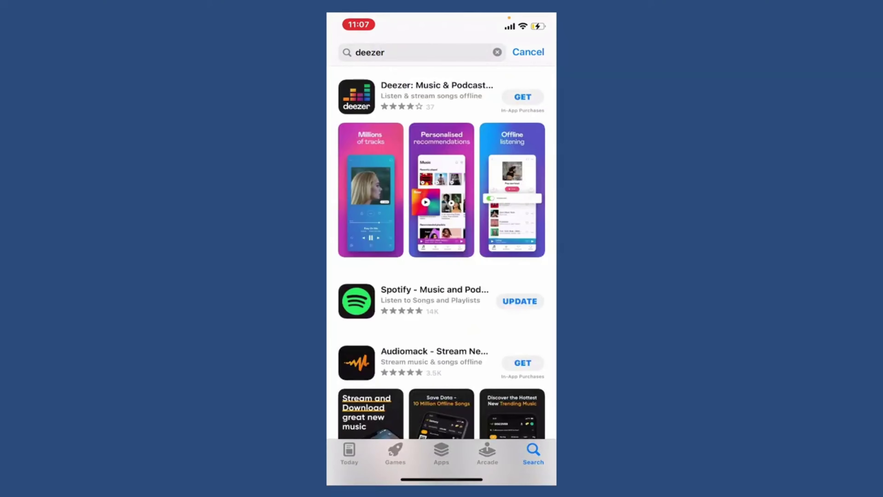
Install the Deezer app from its details page and launch it.
click(435, 96)
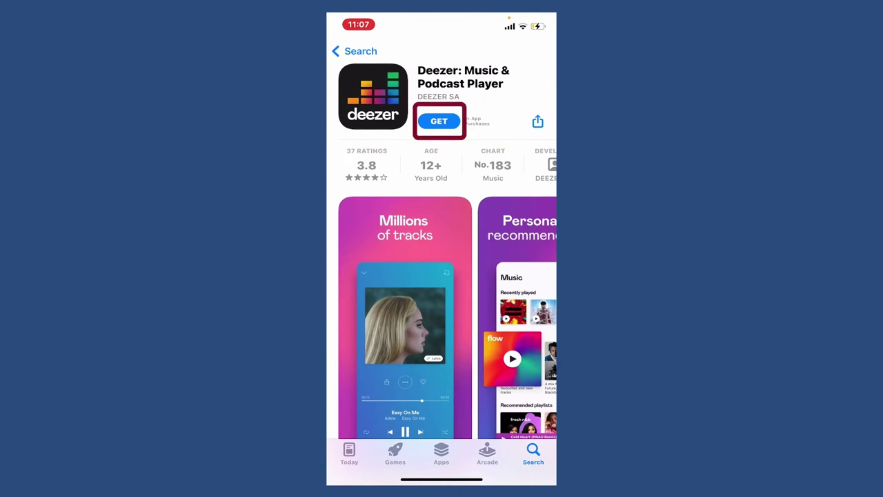
click(438, 121)
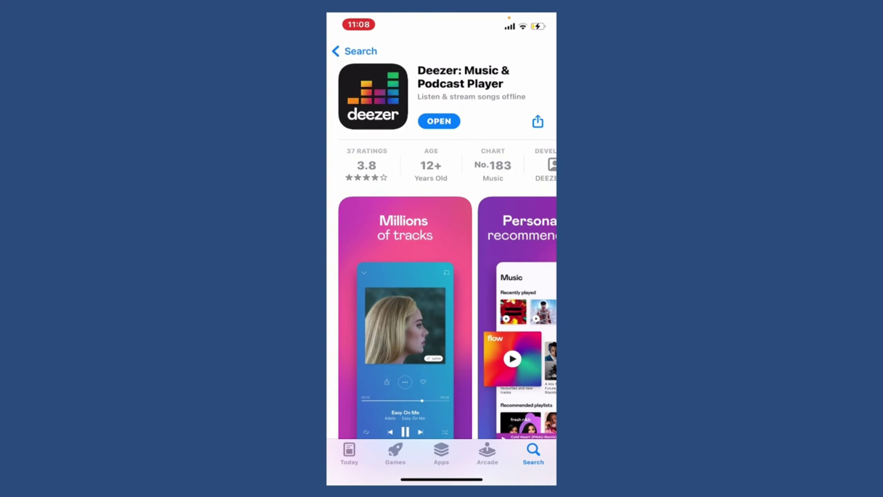
click(439, 121)
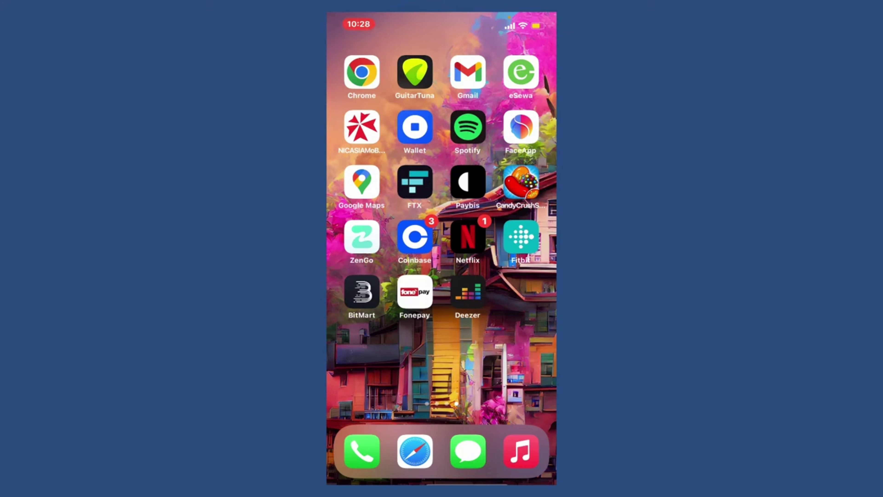
Launch Deezer and submit an email address on the sign-up screen.
click(468, 291)
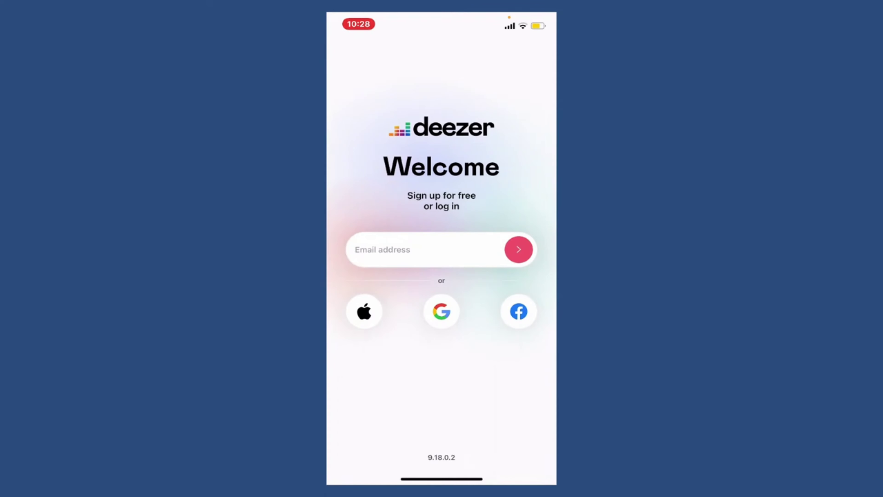
click(424, 250)
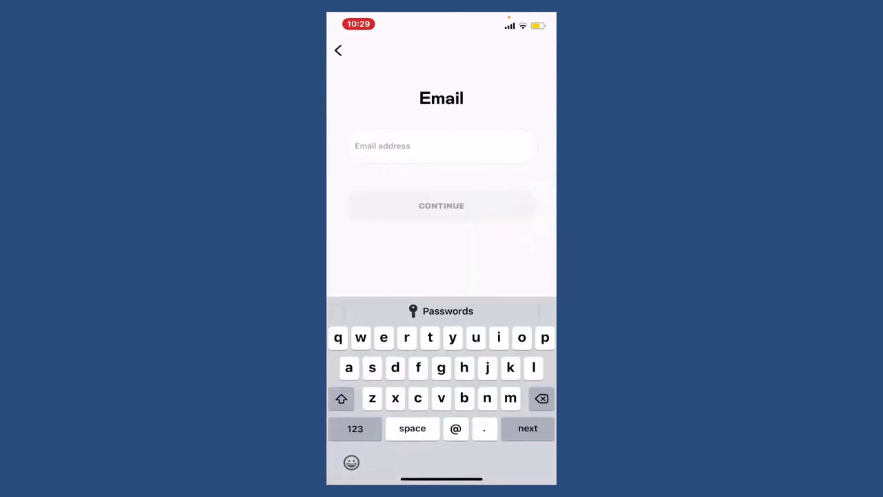
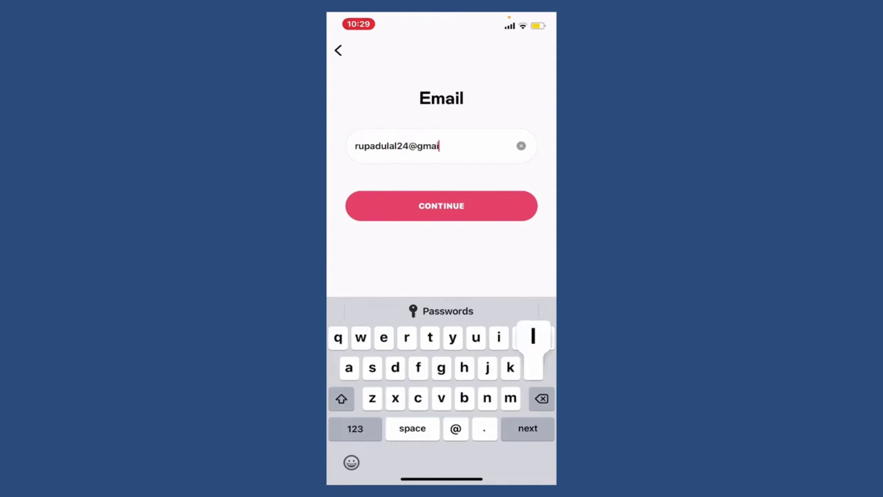
key(Return)
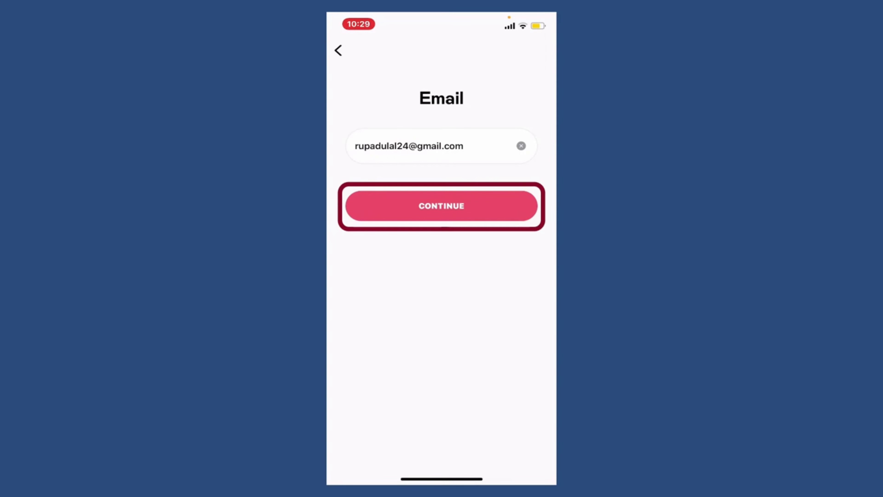
click(442, 205)
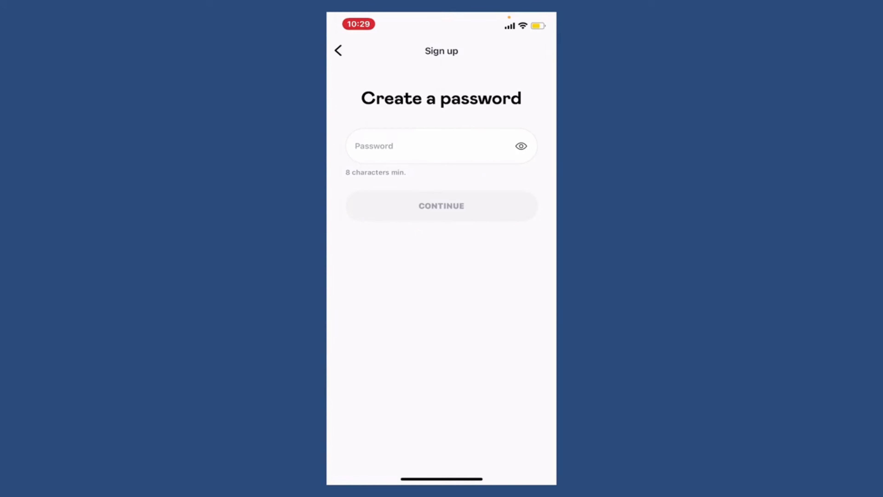
Paste a password for the new account and accept the suggested username.
key(ctrl+v)
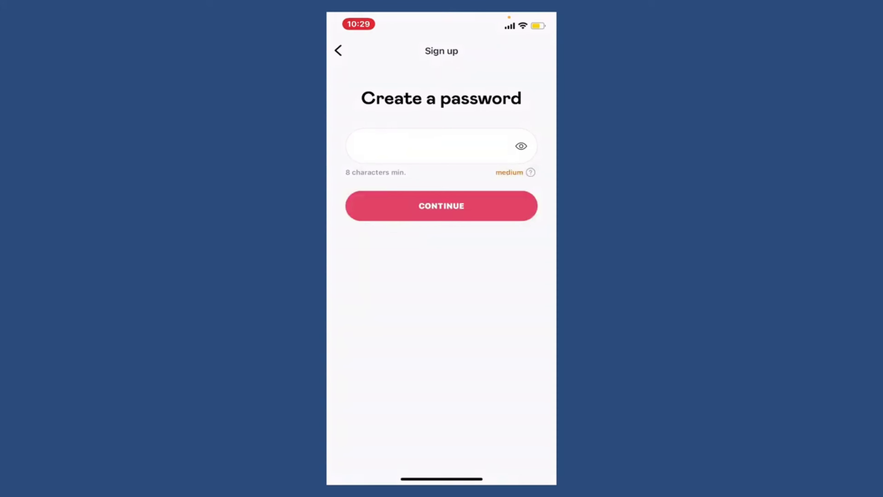
click(441, 205)
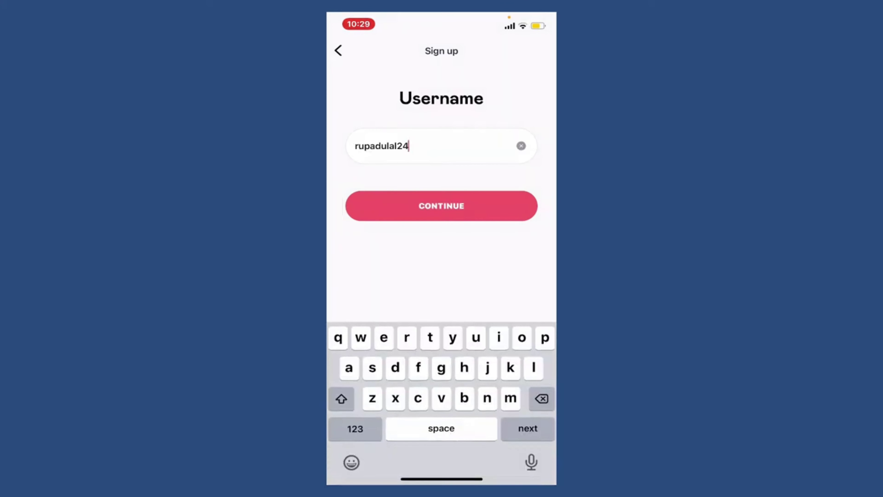
click(441, 205)
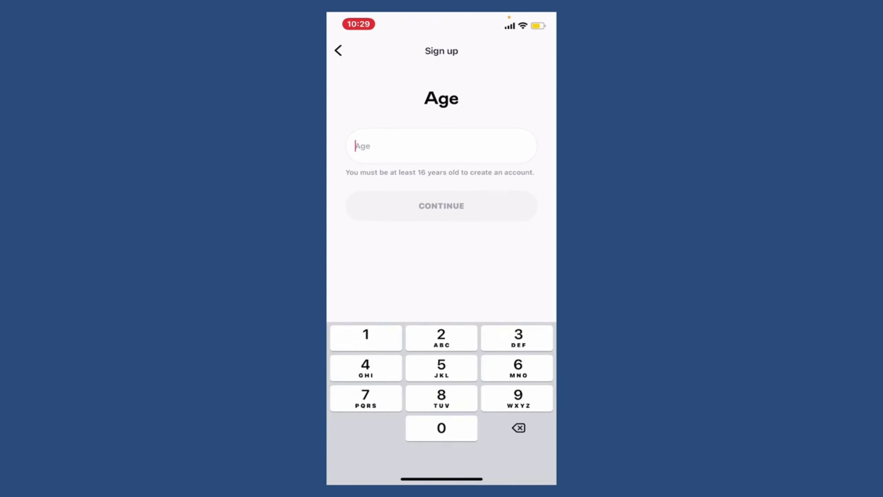
Enter age 28, choose Female, and create the Deezer account.
text(28)
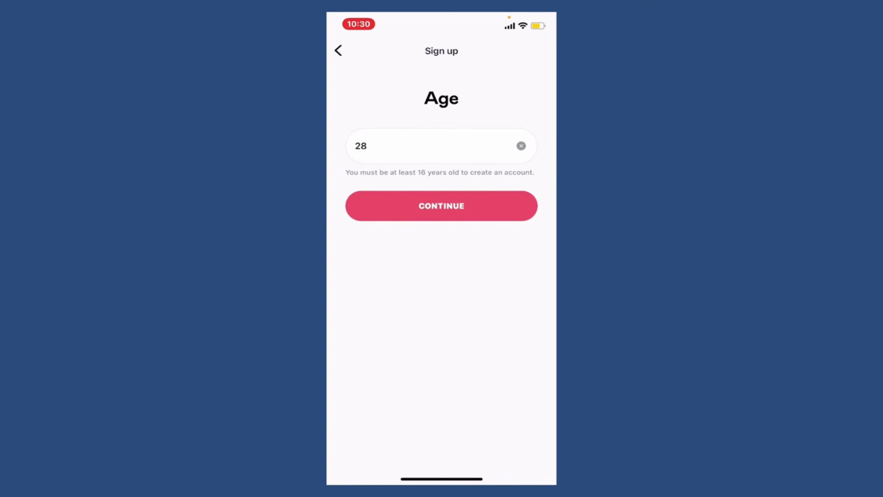
click(441, 205)
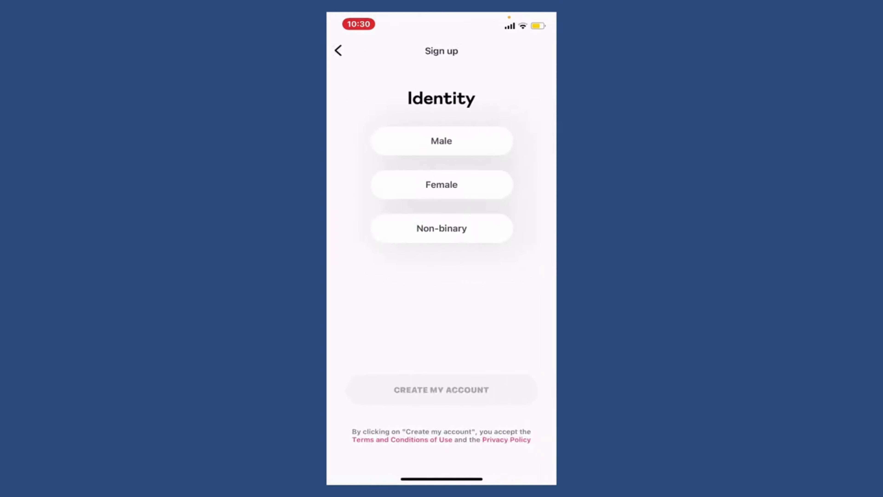
click(442, 184)
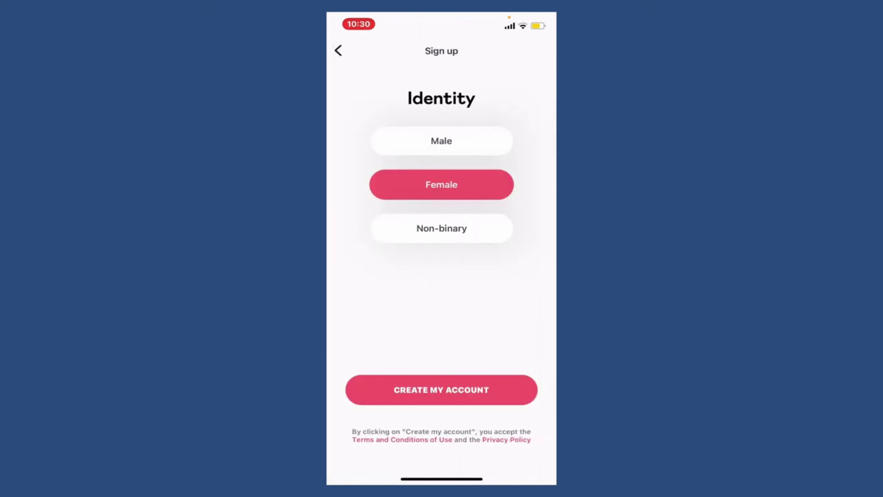
click(441, 390)
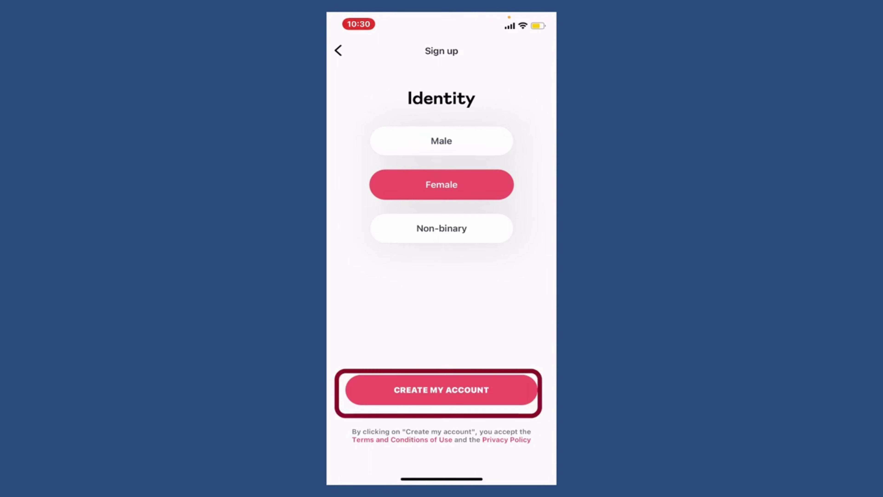
scroll(441, 256, down, 10)
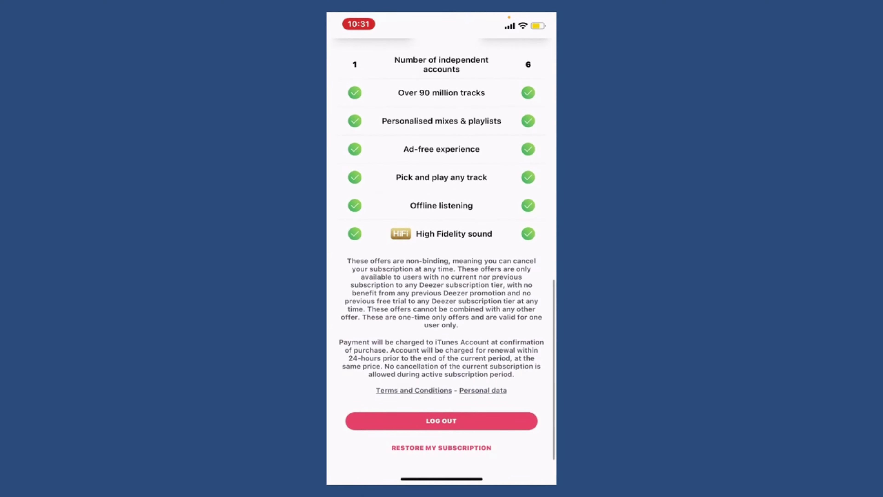
Return to the home screen, relaunch Deezer, and start logging in with an email address.
drag(441, 478, 441, 313)
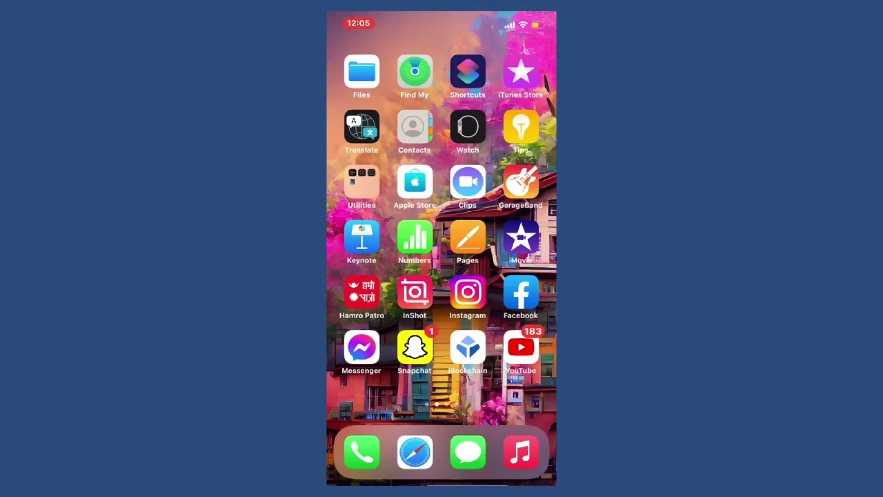
drag(504, 244, 365, 243)
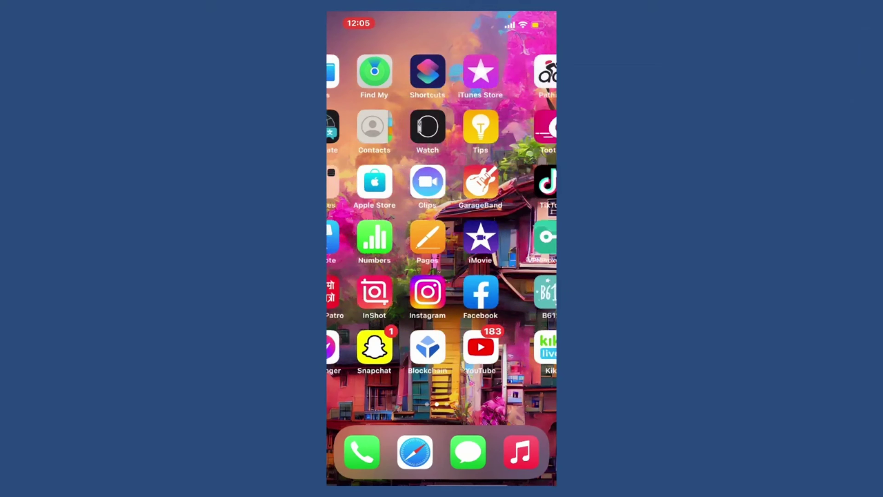
drag(505, 243, 365, 244)
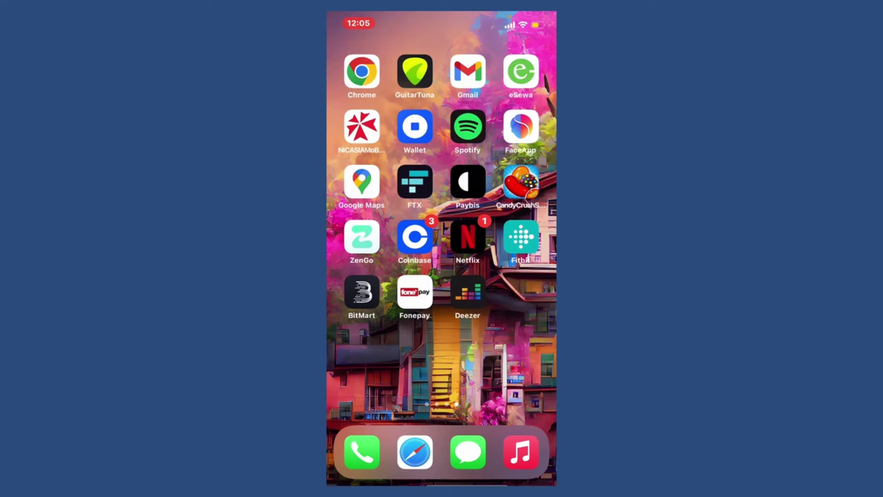
click(468, 292)
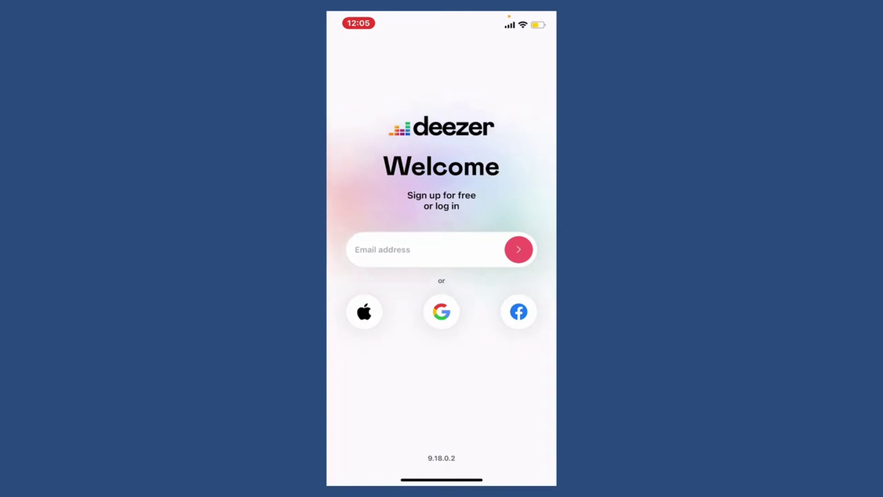
click(428, 250)
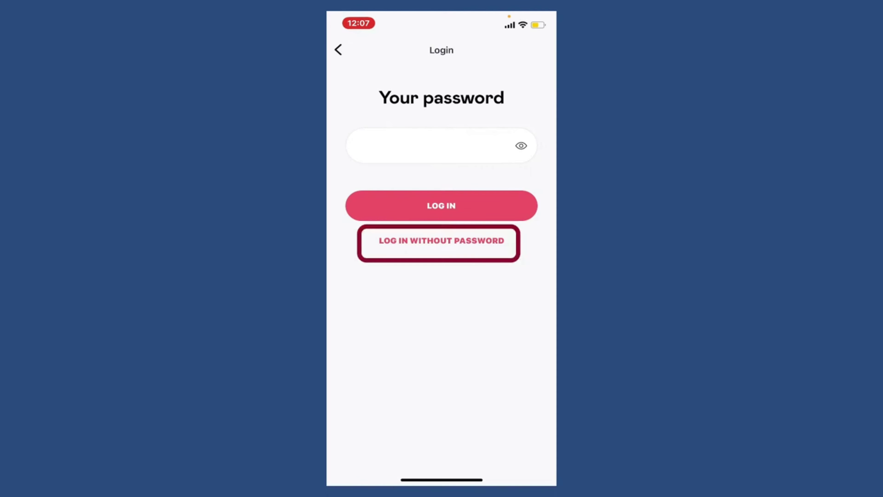
Request a password-free login link and let Deezer open Gmail.
click(441, 240)
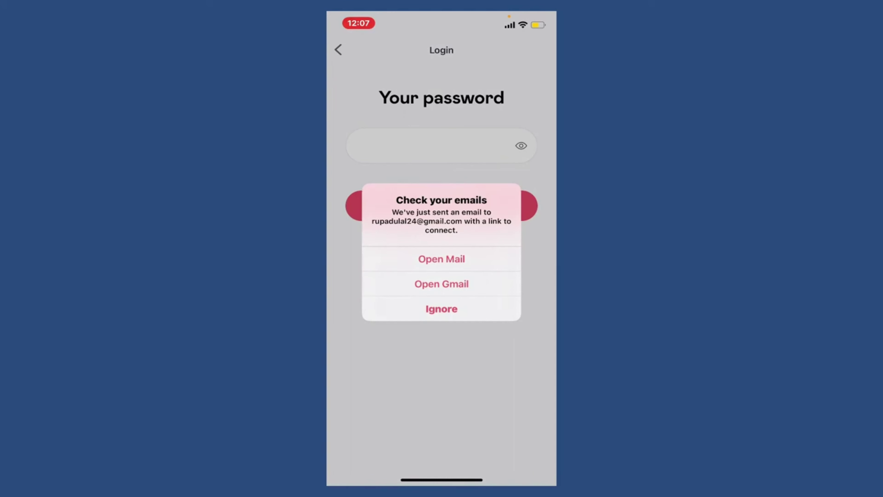
click(441, 283)
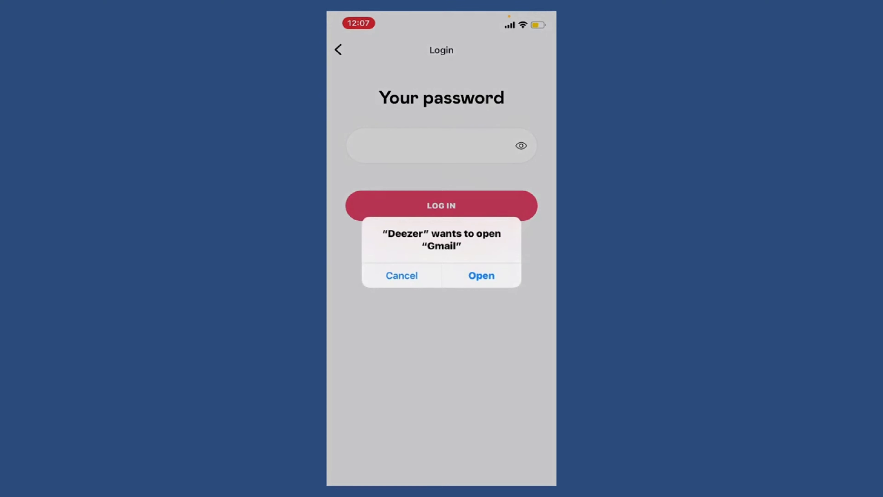
click(481, 275)
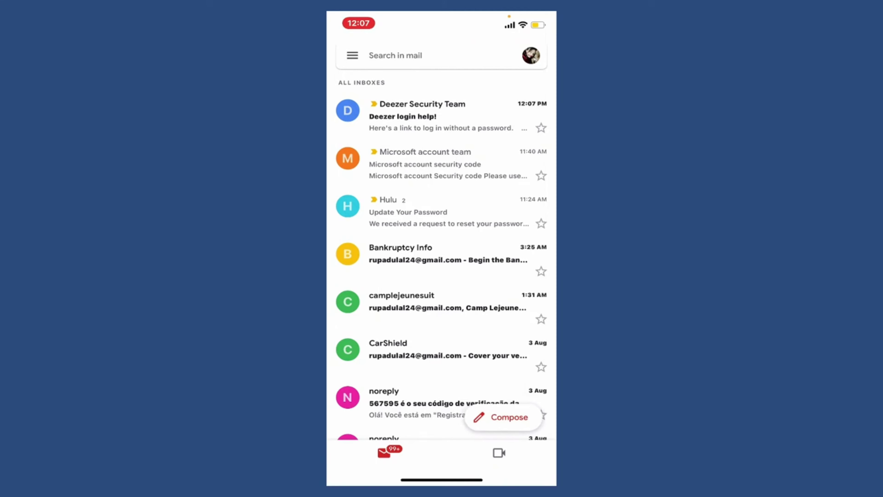
Open the 'Deezer login help!' email and follow its Log in now link.
click(442, 117)
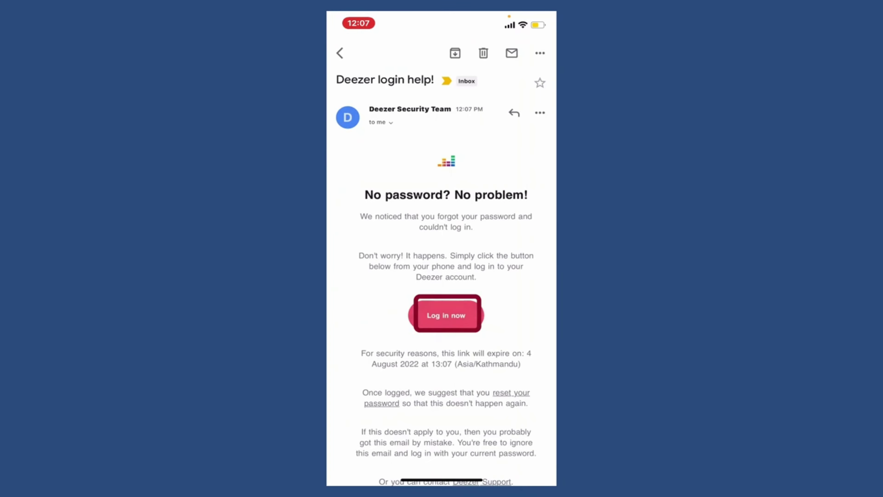
click(447, 315)
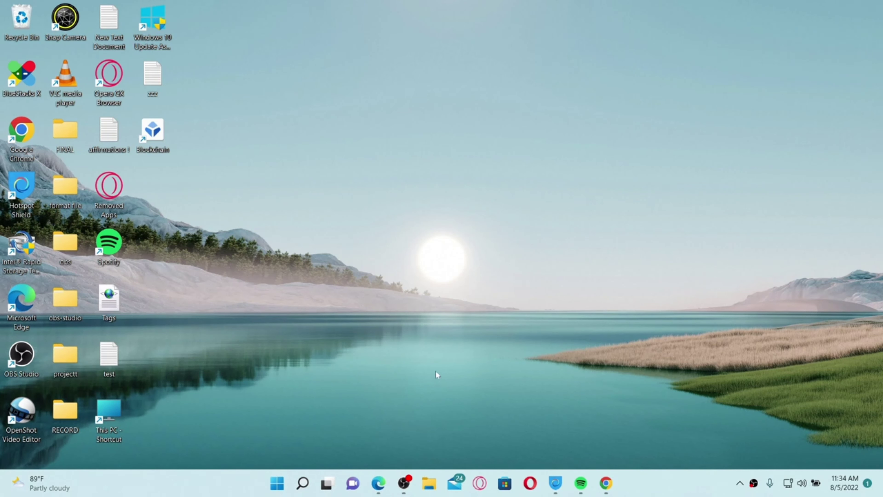
click(379, 483)
key(ctrl+l)
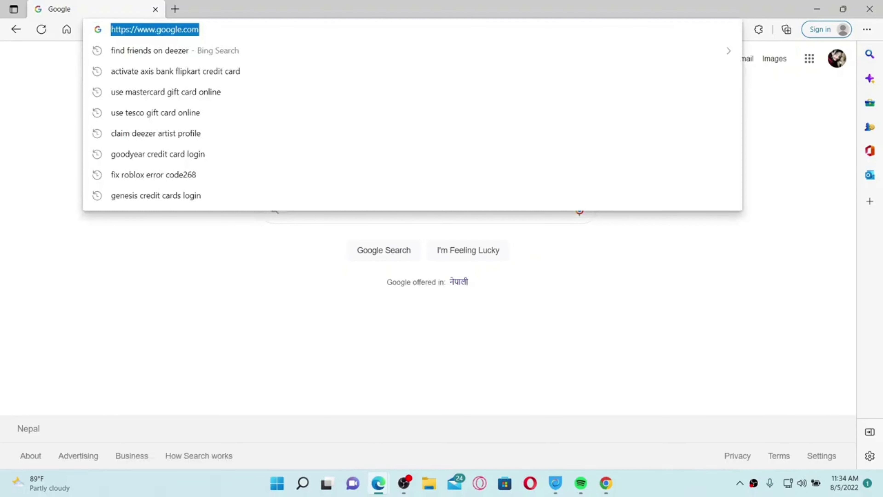
text(www)
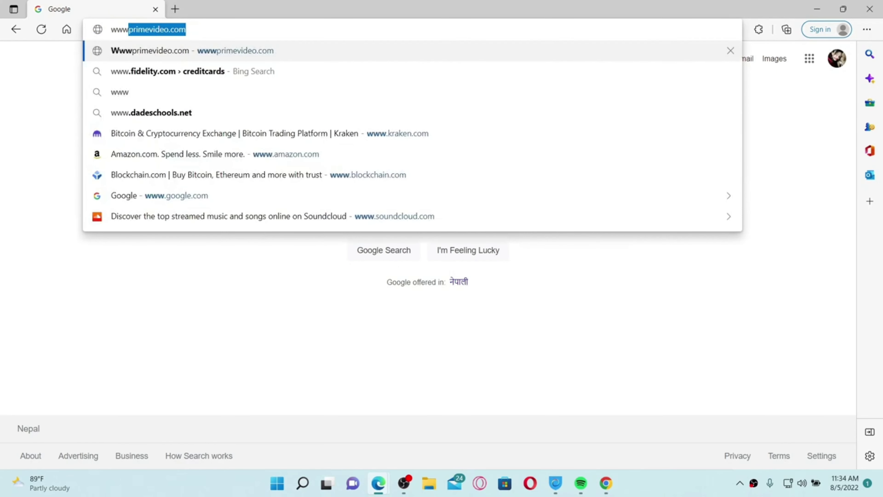
text(.deezer)
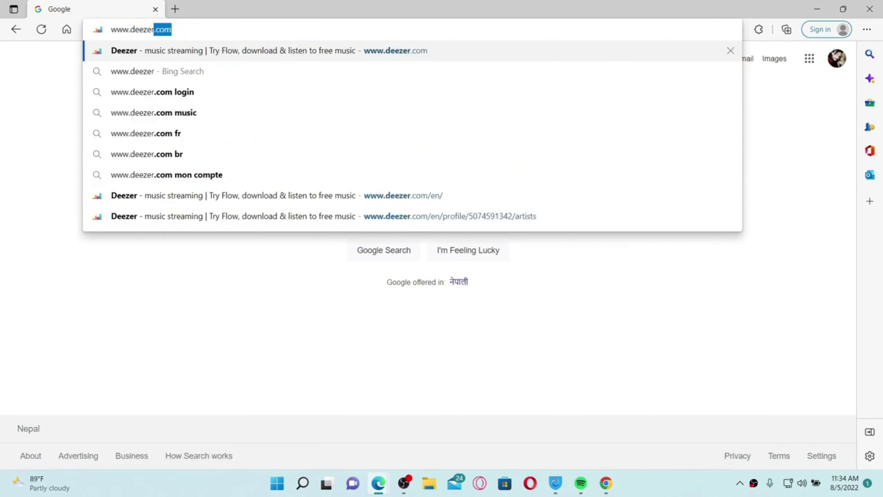
text(.com)
key(Return)
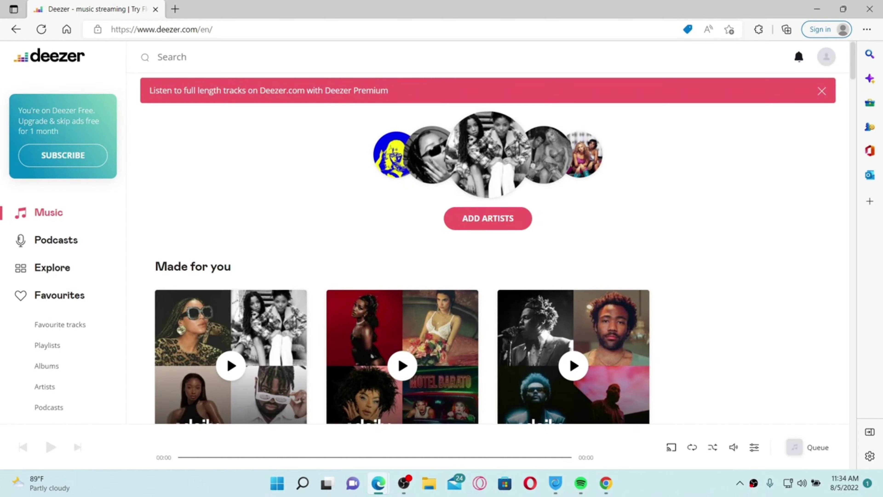
Search Deezer for 'shreya', picking the 'shreta' suggestion.
click(158, 56)
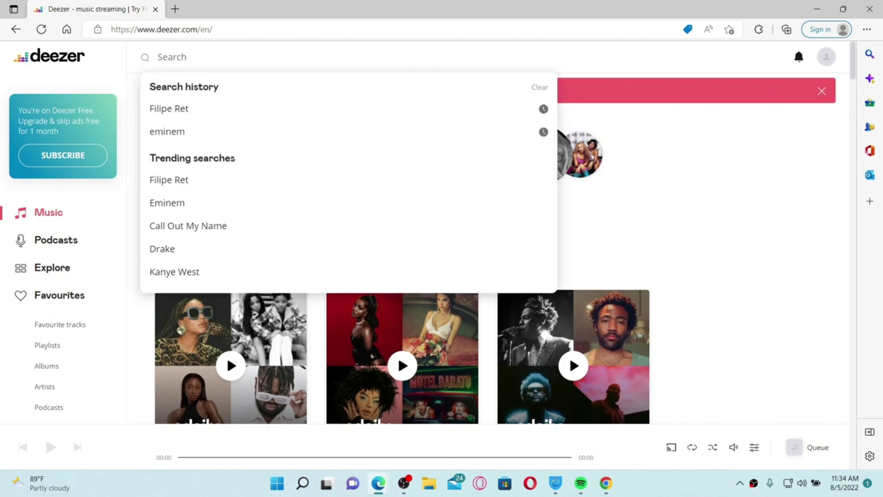
text(shreya)
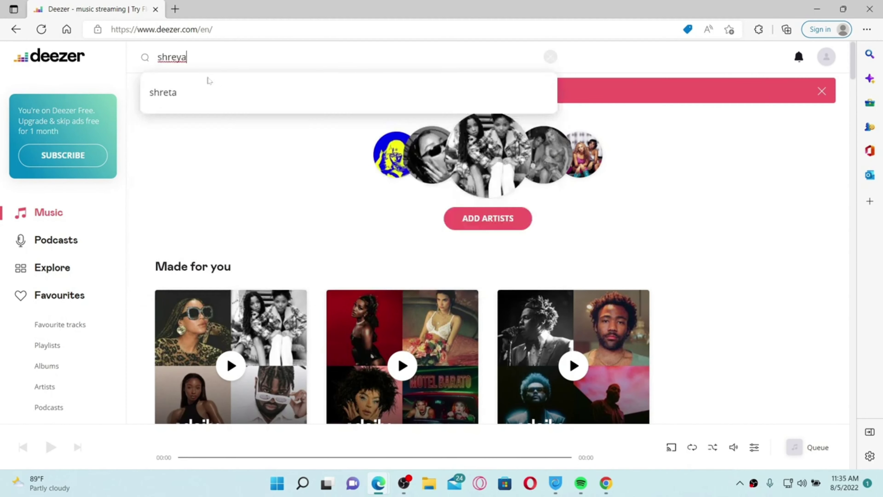
click(186, 97)
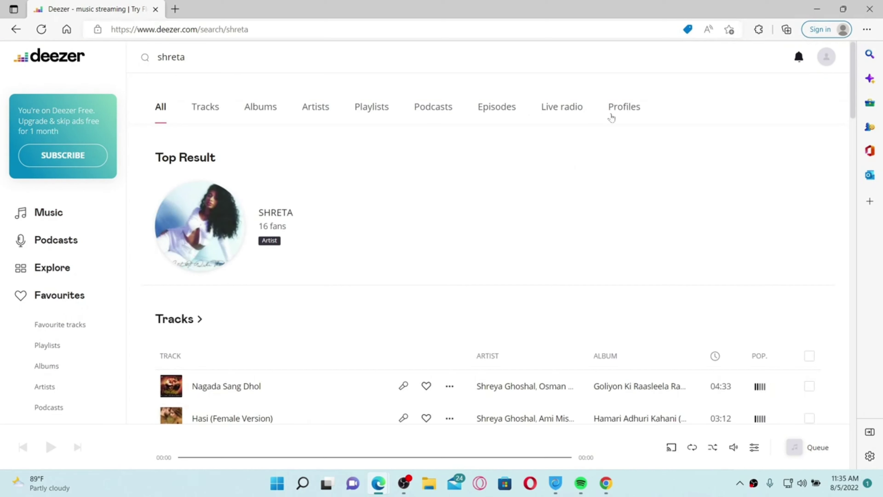
Open the first result under Profiles, then minimize Edge.
click(627, 108)
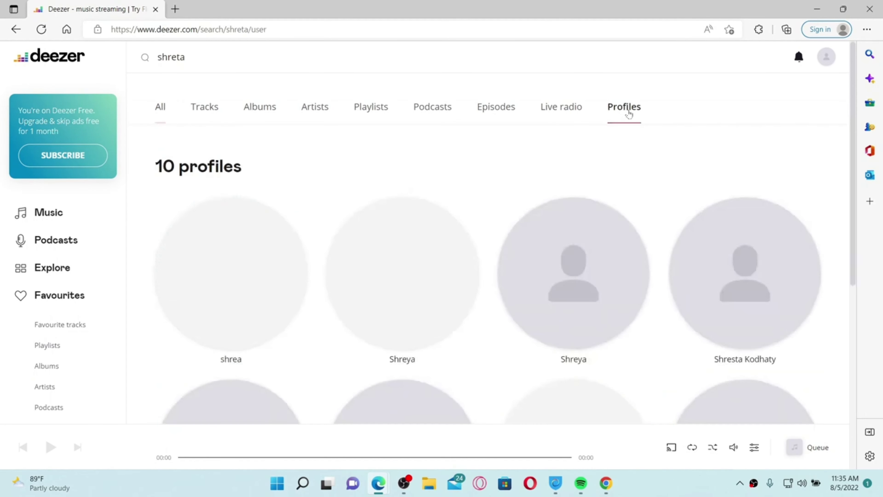
scroll(226, 208, down, 2)
click(227, 208)
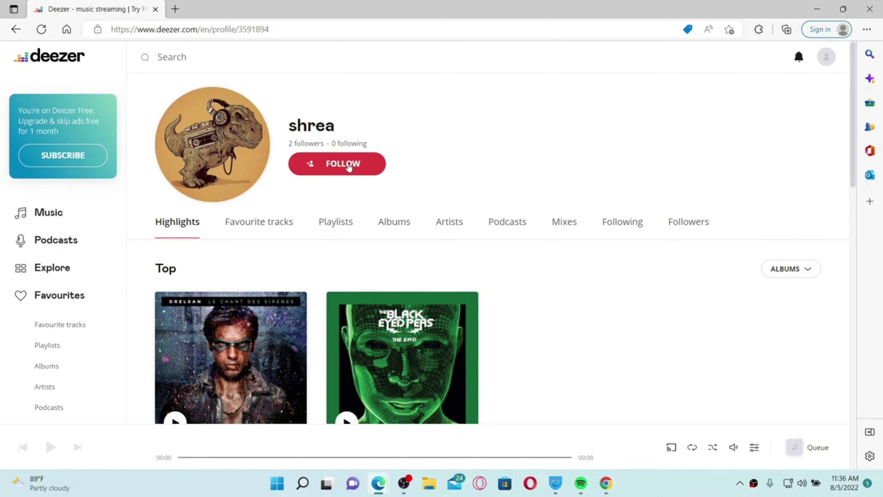
click(817, 9)
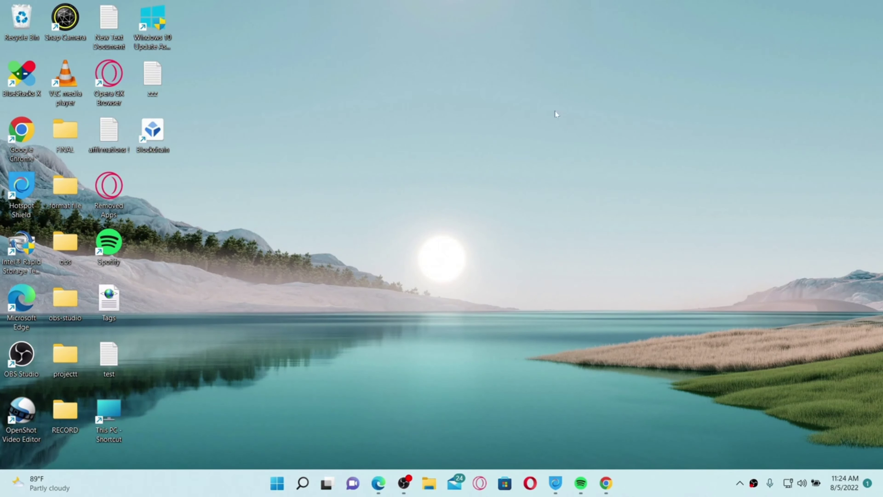
click(378, 483)
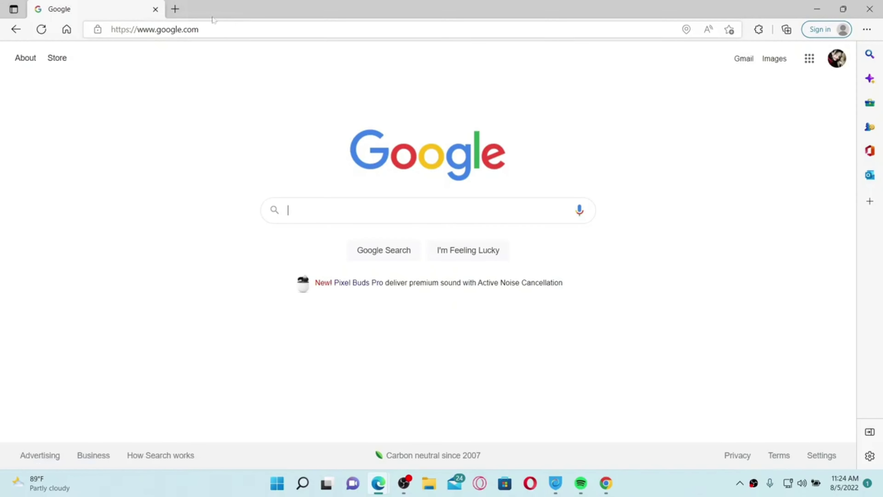
key(ctrl+l)
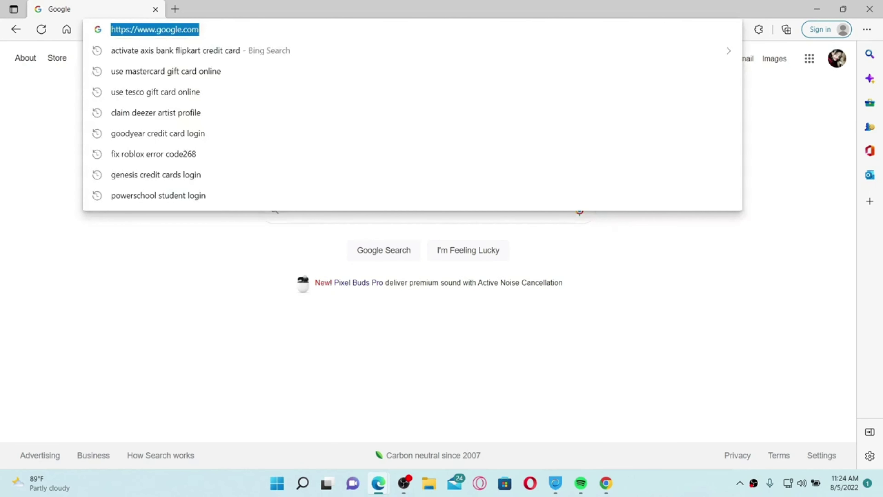
text(www.deezer.com)
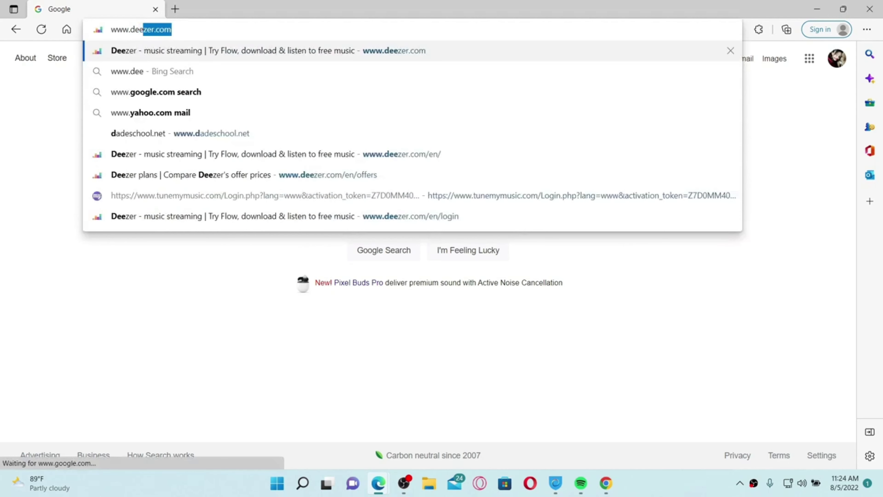
key(Return)
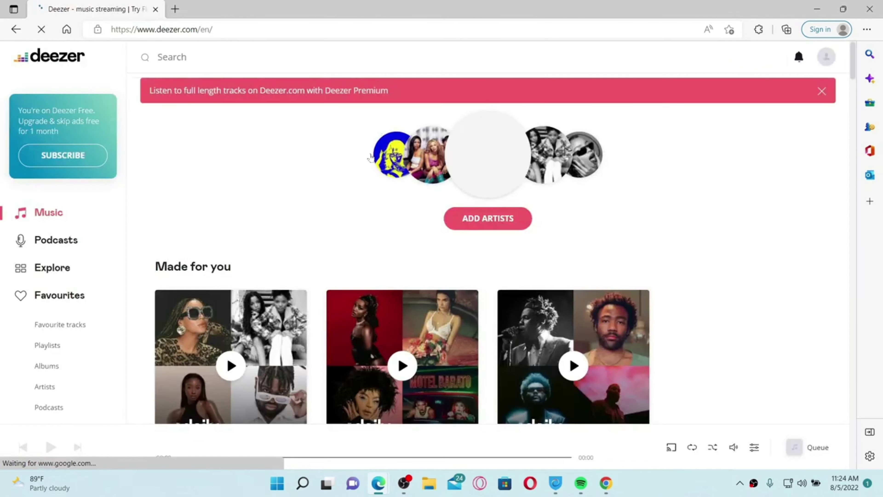
click(822, 92)
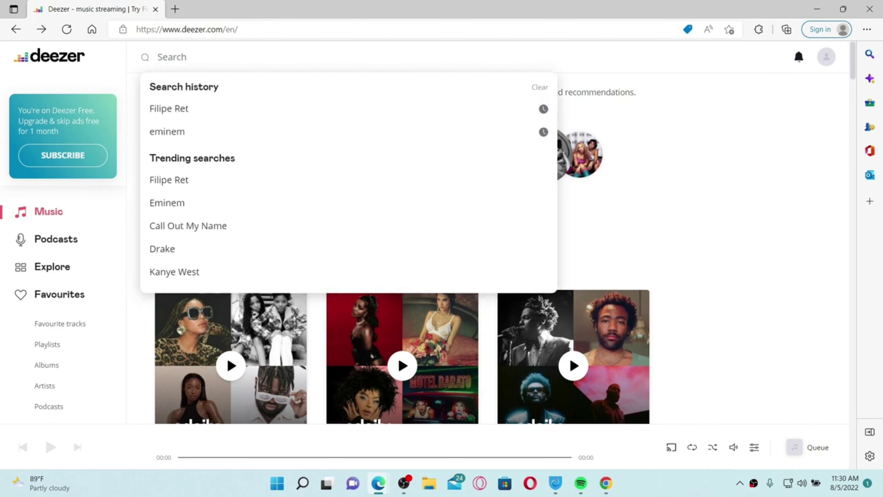
Find the Filipe Ret user profile from search history and follow it.
click(169, 108)
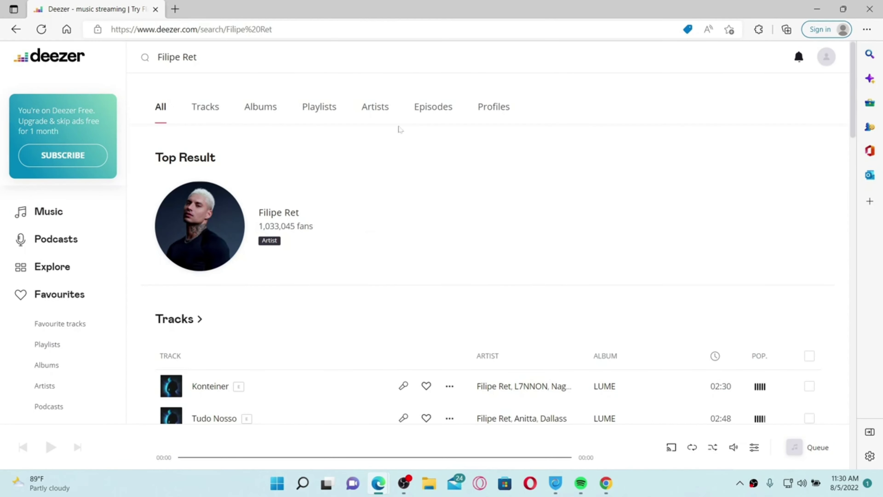
click(500, 111)
click(227, 284)
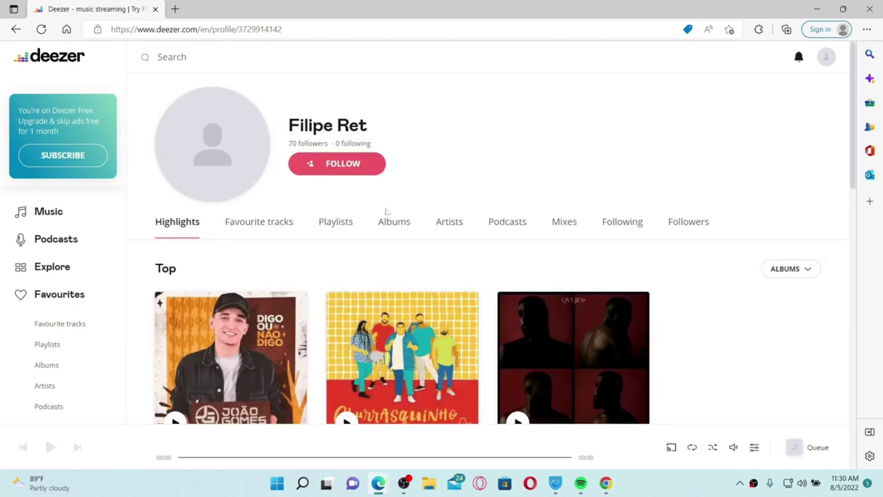
click(348, 170)
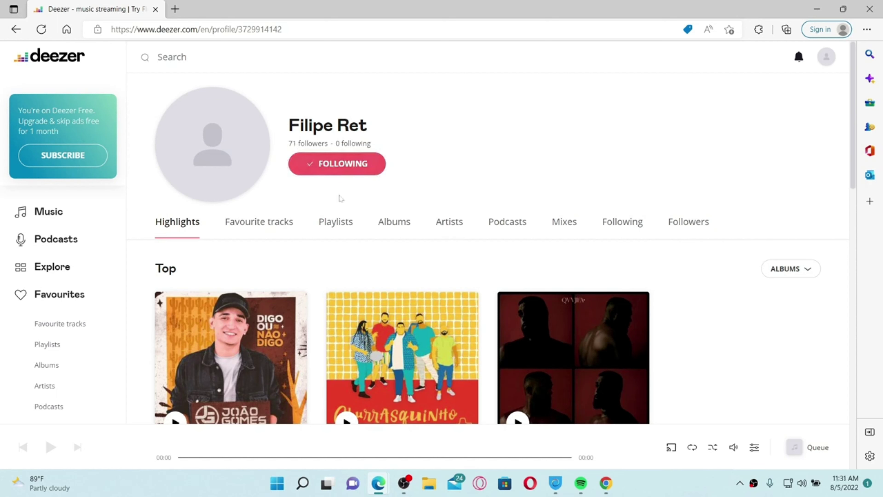
From its Playlists, open the MPB playlist owner's profile and follow it.
click(344, 227)
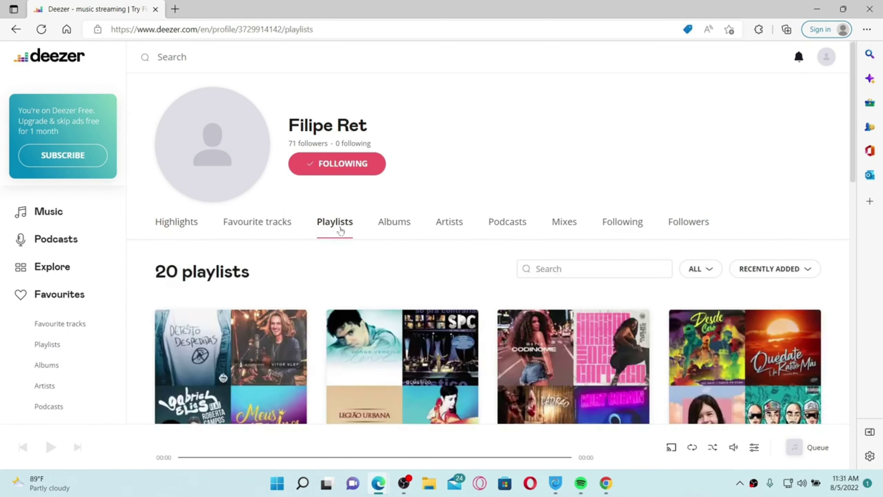
scroll(351, 282, down, 2)
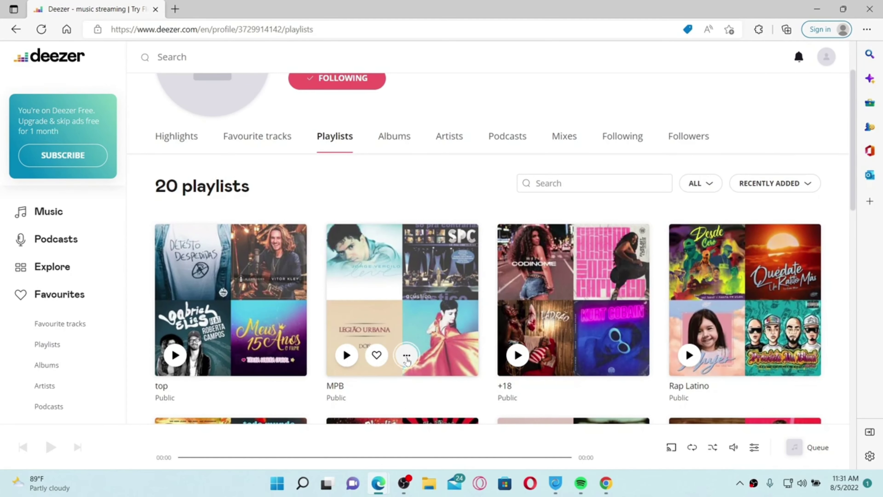
click(406, 355)
click(395, 327)
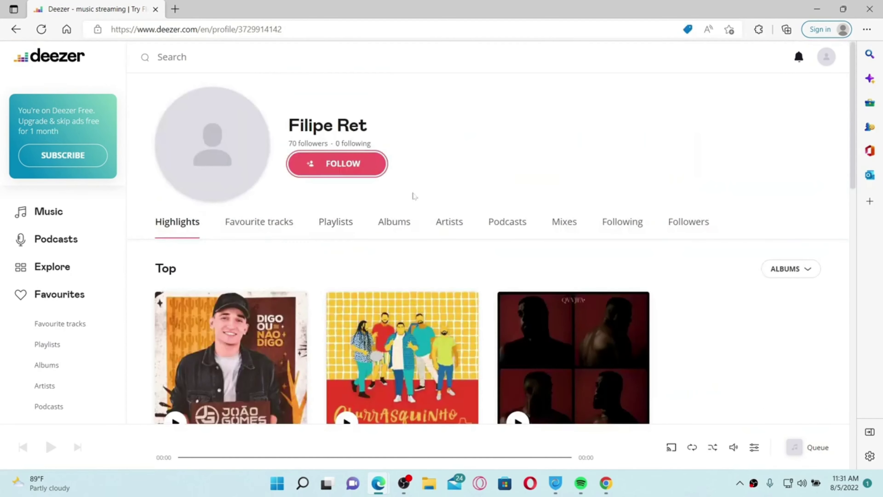
click(371, 165)
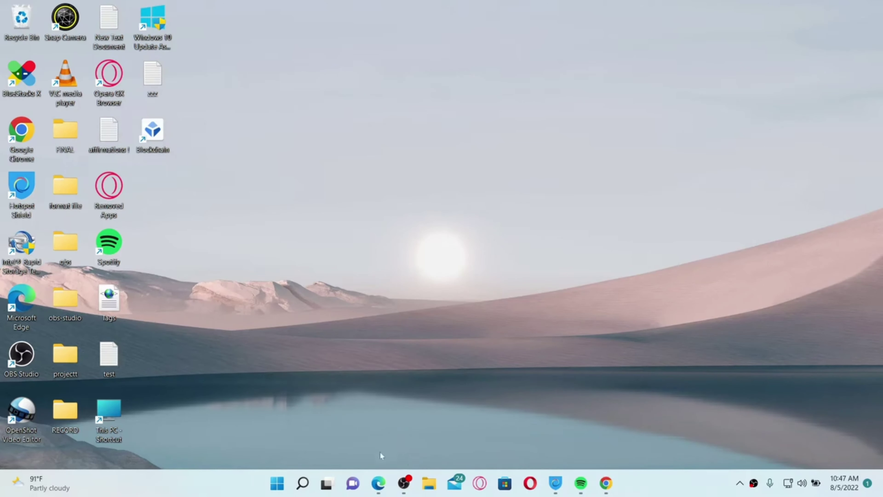
click(378, 482)
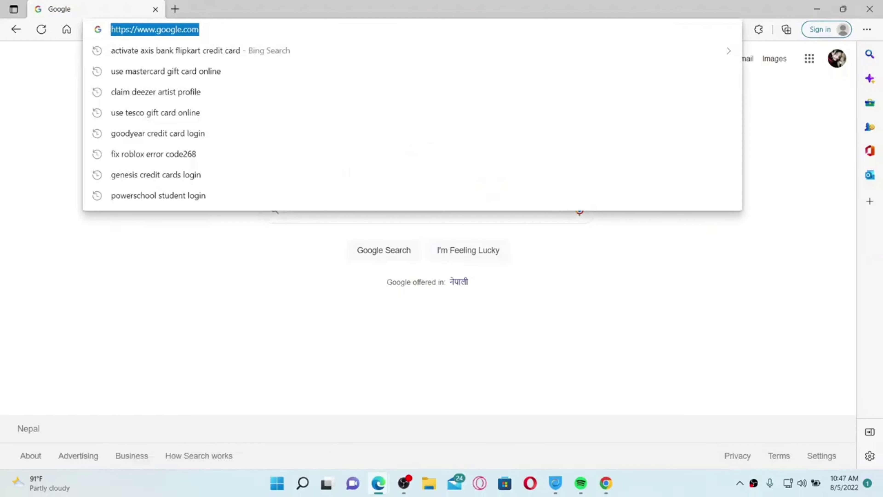
text(www.dee)
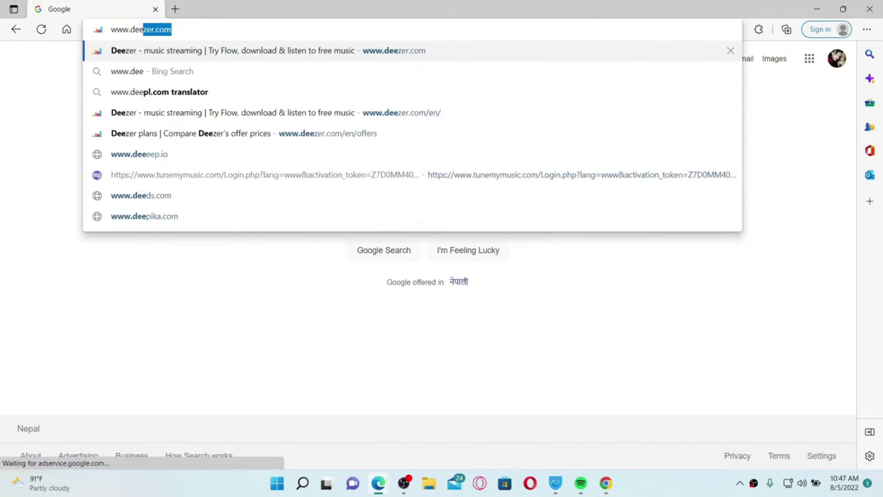
key(End)
key(Return)
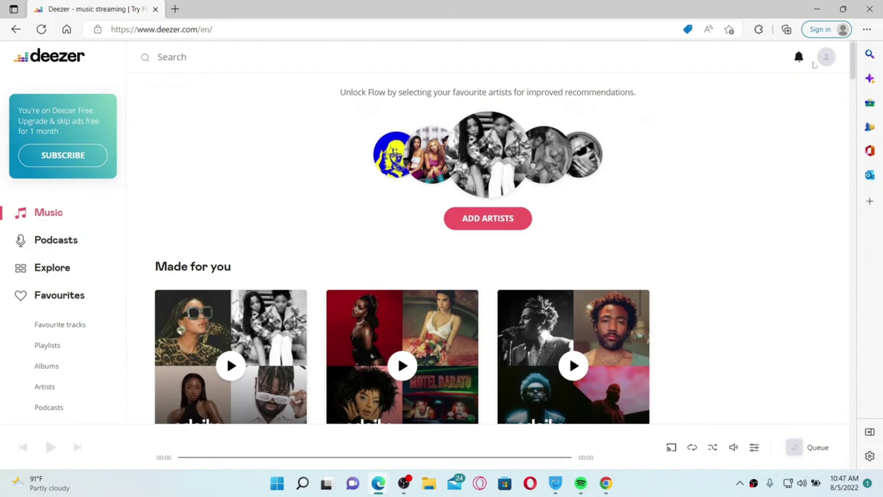
From Account Settings, start the e-mail change, send the verification code, and open a new tab.
click(823, 65)
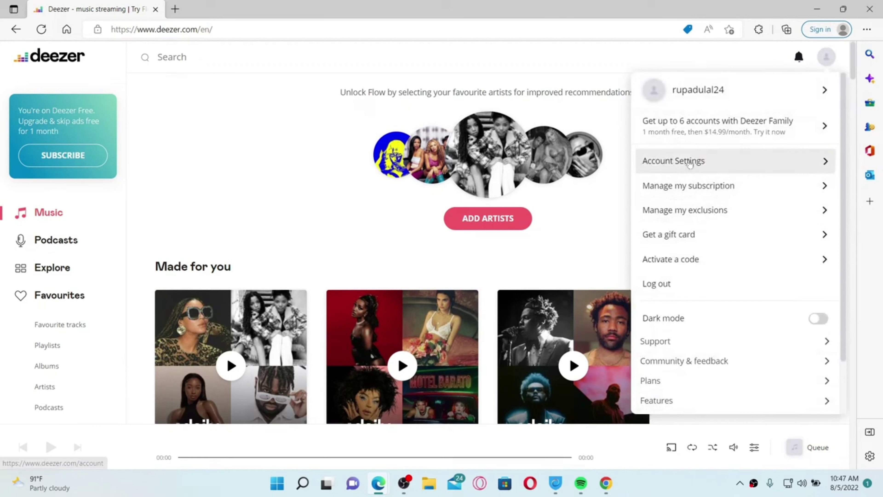
click(690, 166)
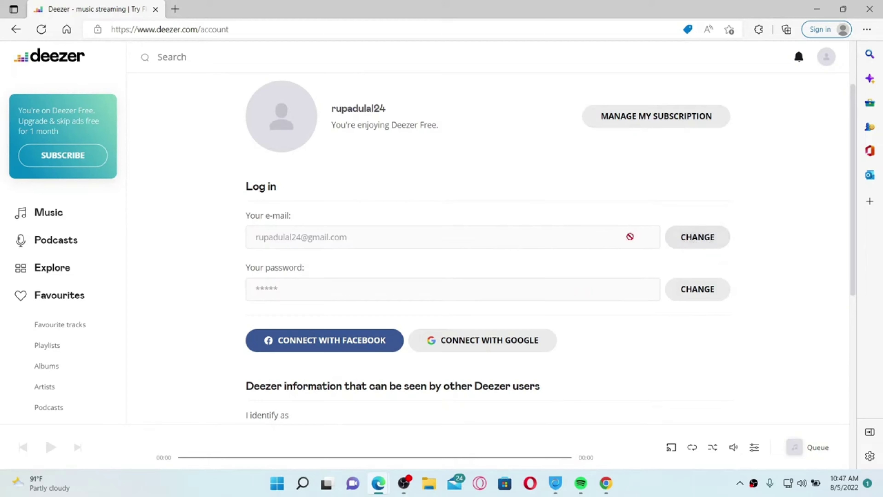
click(670, 240)
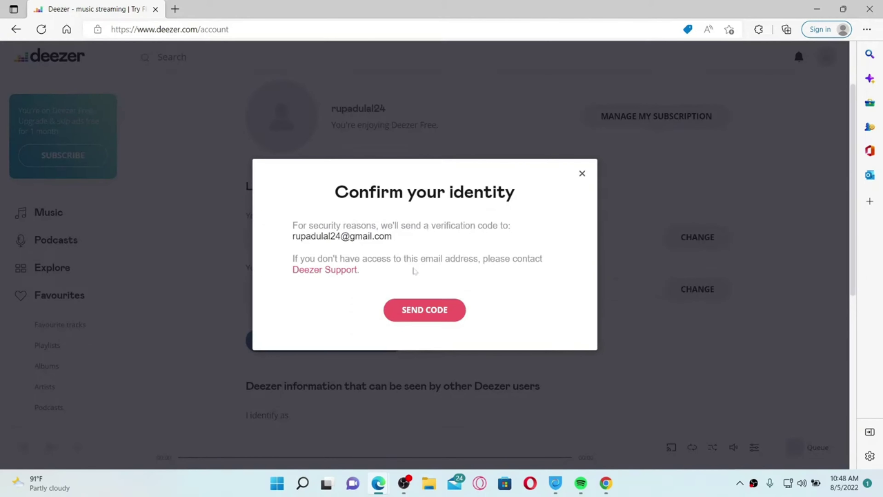
click(439, 311)
click(432, 312)
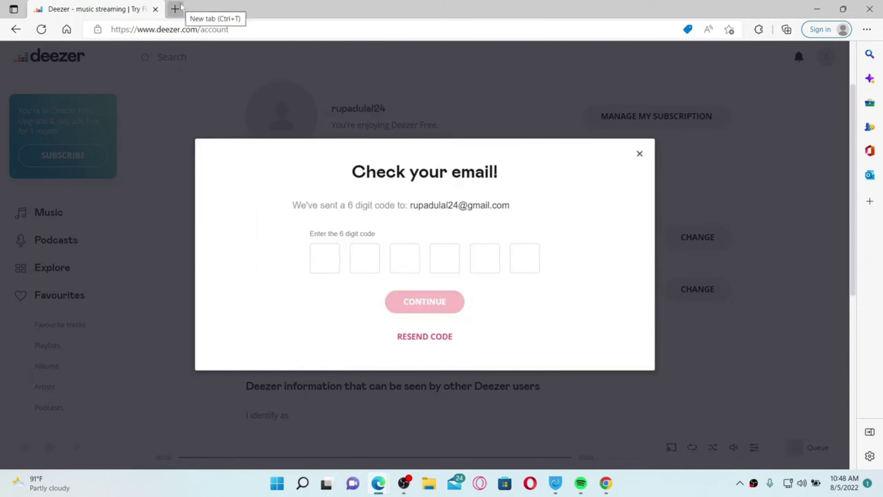
click(176, 9)
Copy Deezer's verification code from the Gmail message and submit it on the Deezer page.
text(gmail)
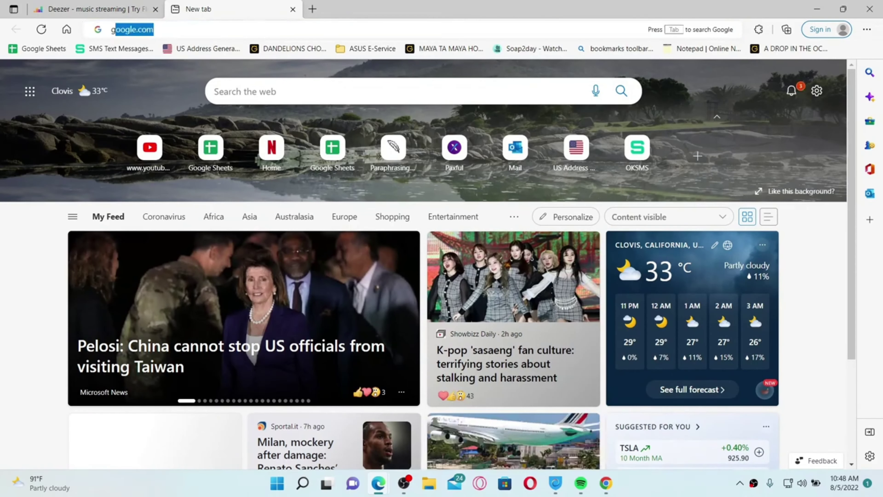
key(Return)
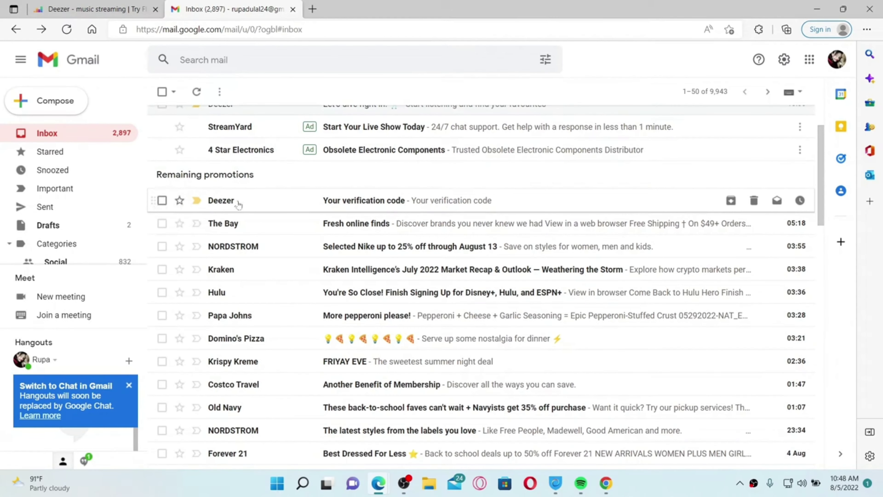
click(309, 205)
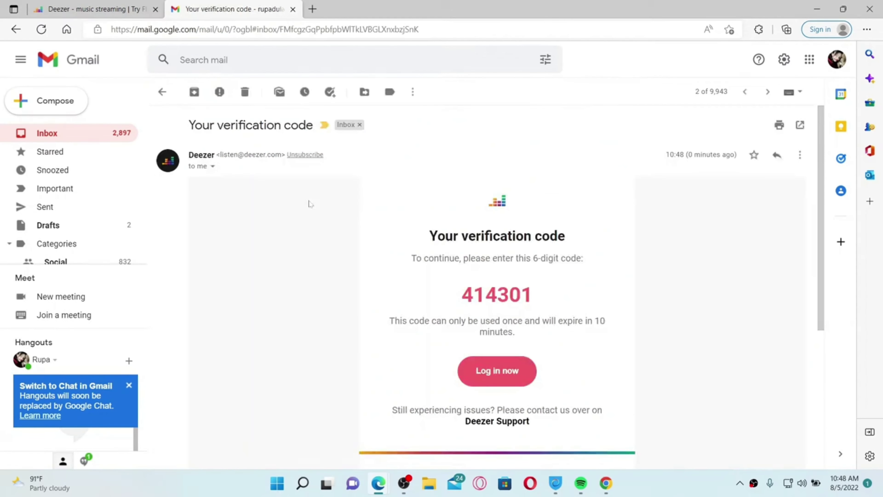
drag(460, 296, 554, 305)
key(ctrl+c)
click(99, 4)
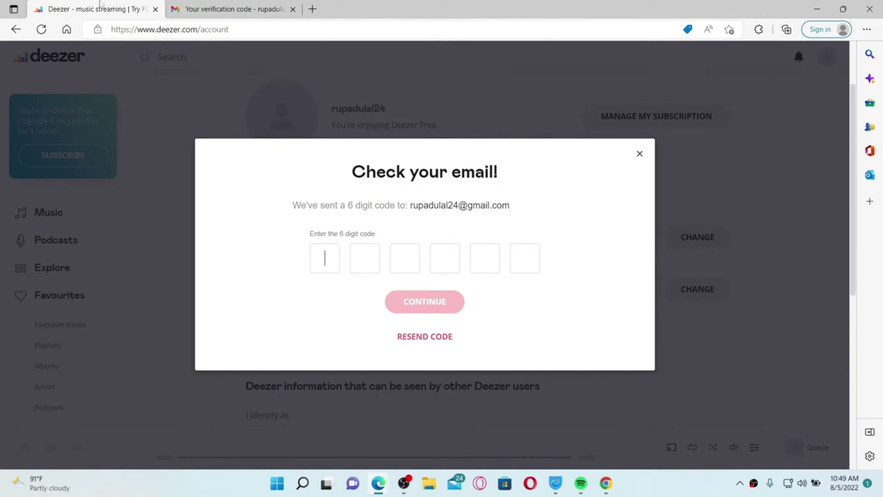
key(ctrl+v)
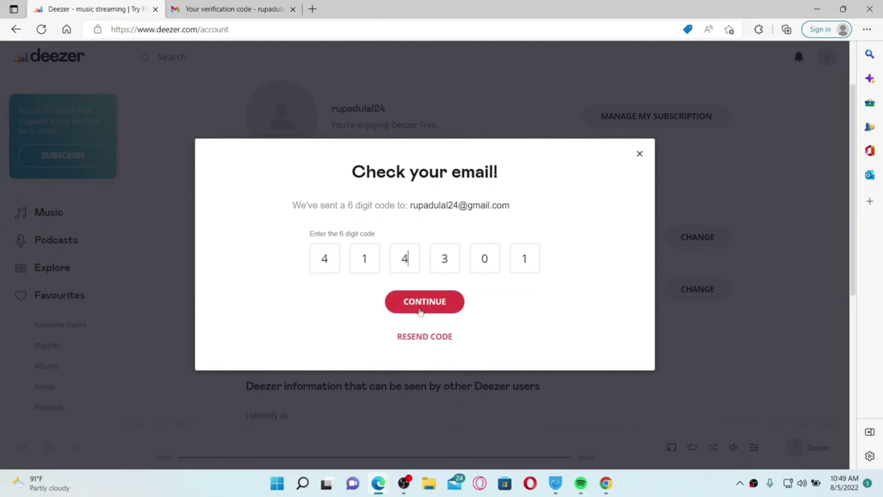
click(440, 309)
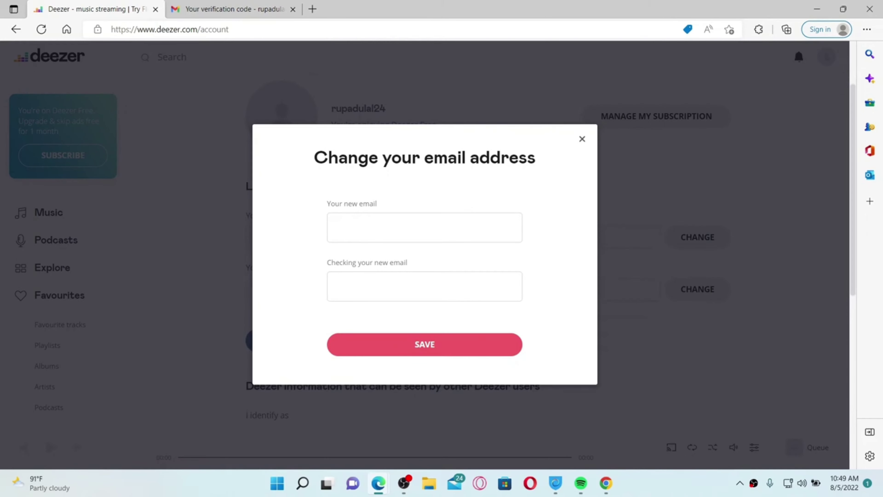
Enter the new e-mail address in both the new and confirmation fields, then save.
click(337, 227)
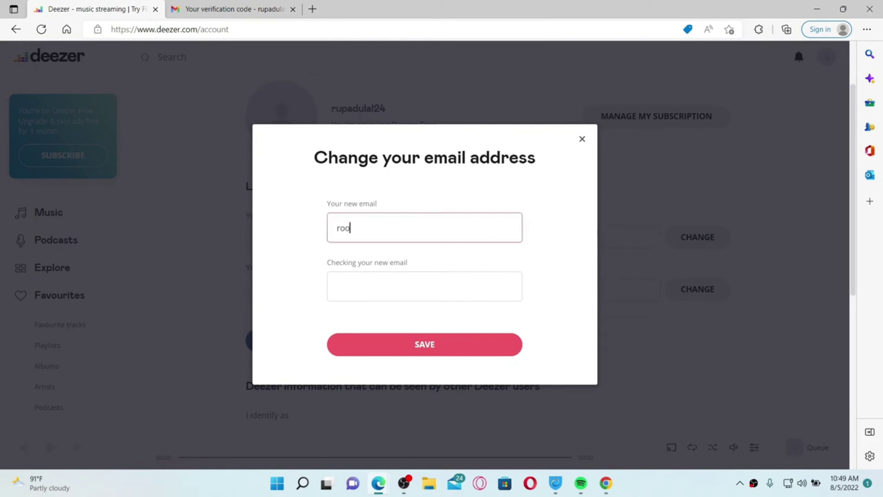
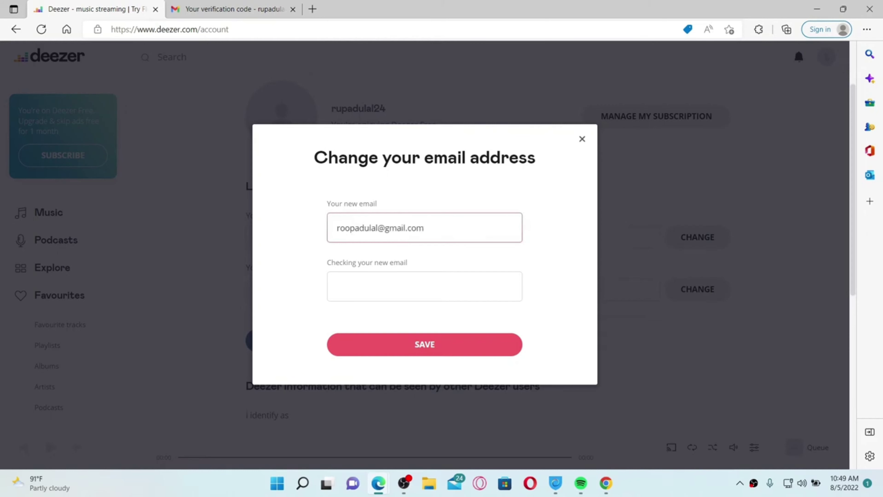
click(337, 286)
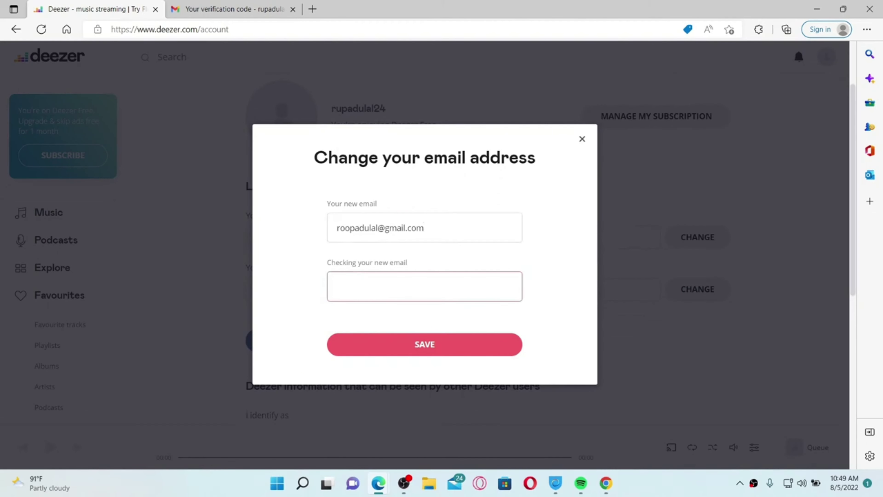
key(ctrl+v)
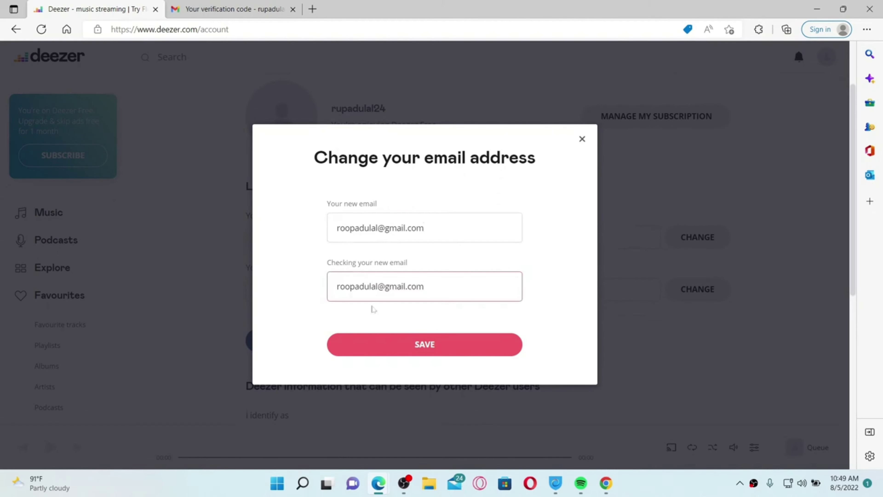
click(438, 348)
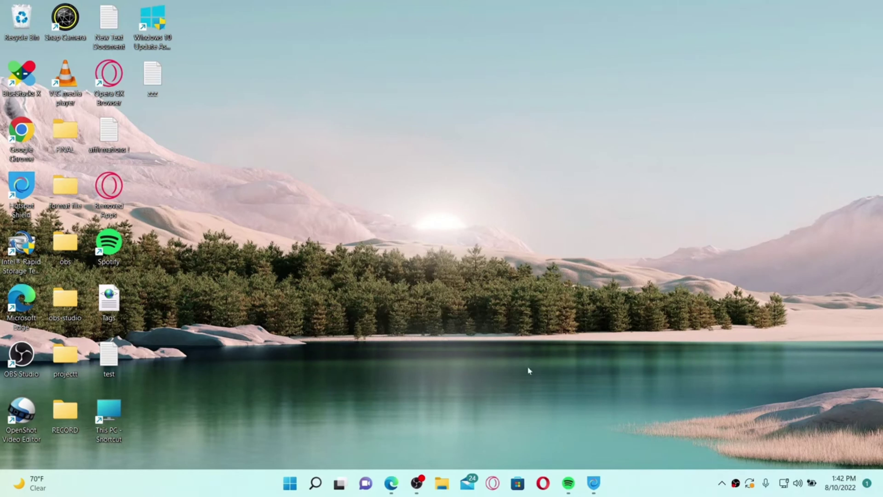
double_click(21, 132)
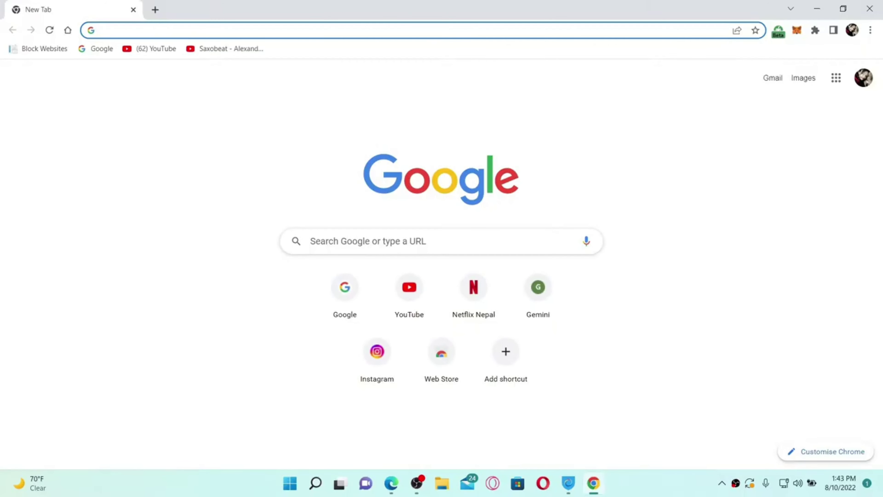
text(www.deezer)
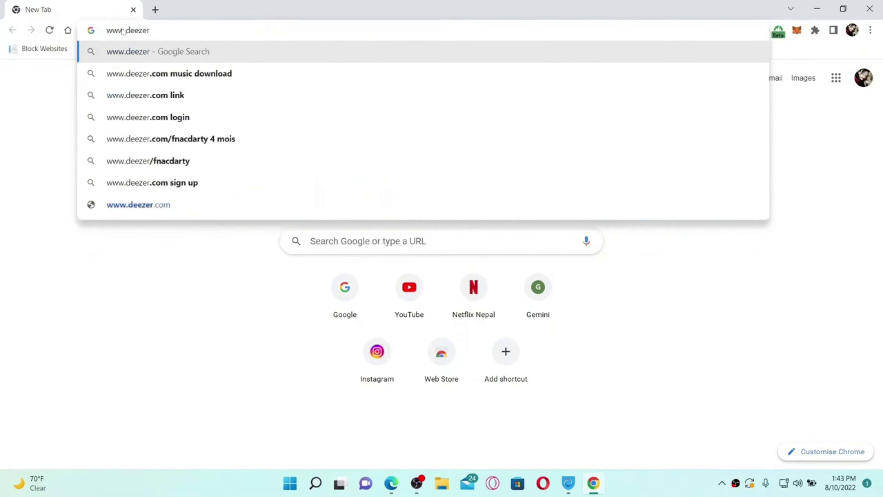
text(.com)
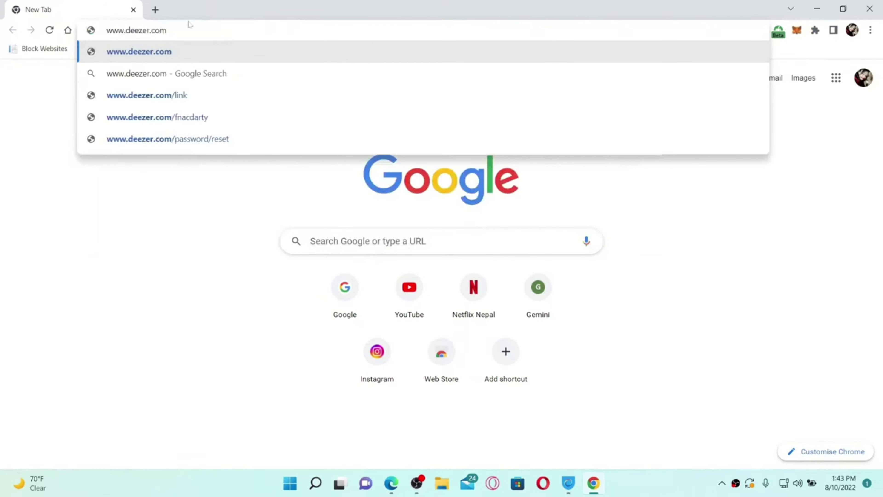
key(Return)
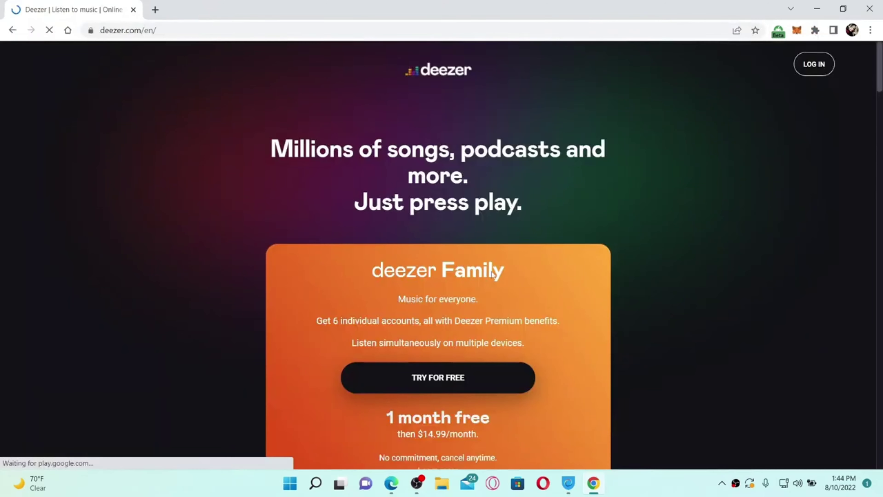
click(814, 69)
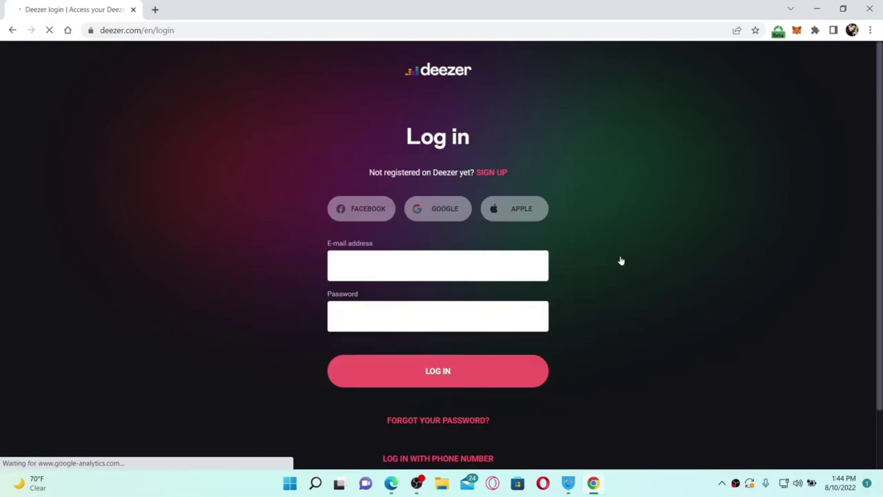
click(382, 268)
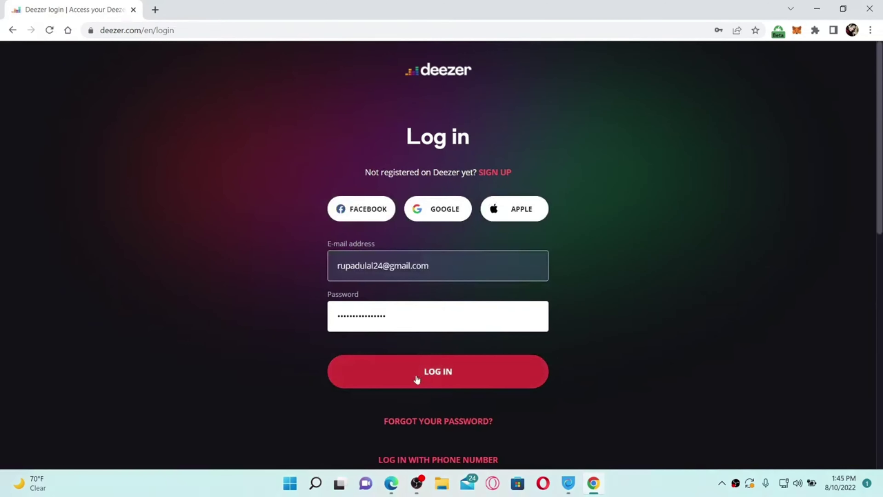
click(467, 376)
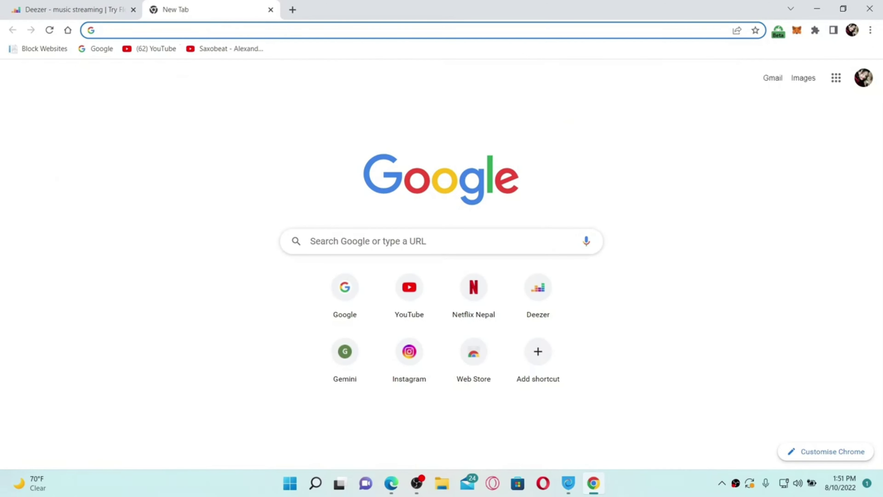
Search the Chrome Web Store for adblock and open the AdBlock — best ad blocker page.
text(chrome extensions)
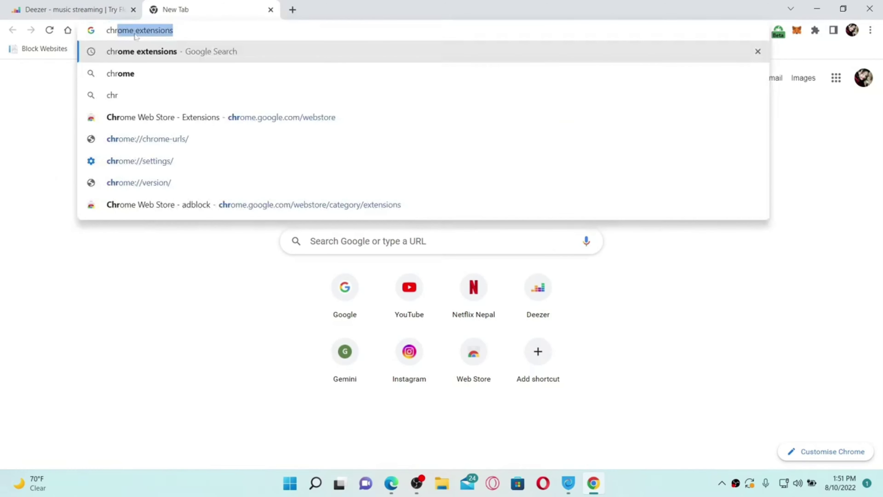
key(Return)
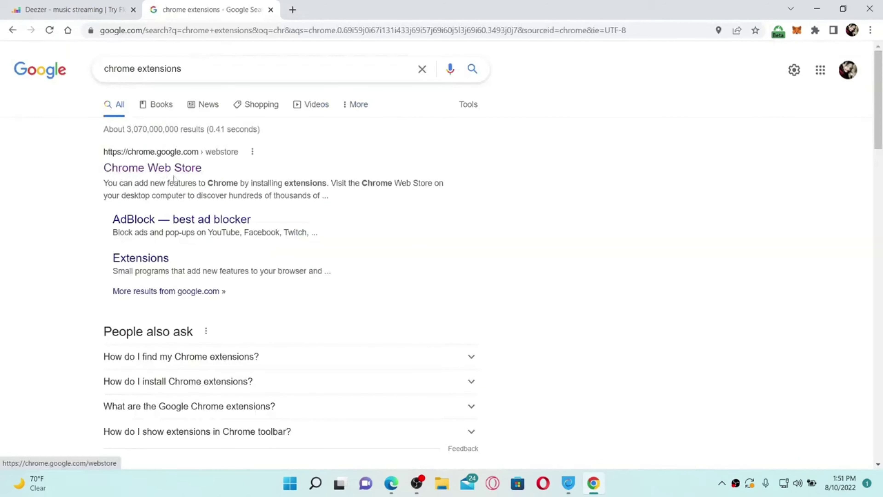
click(161, 170)
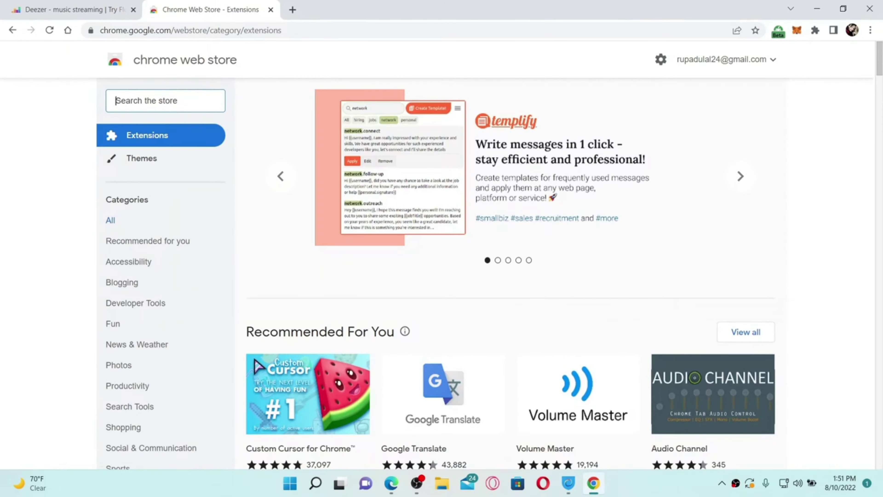
text(adblock)
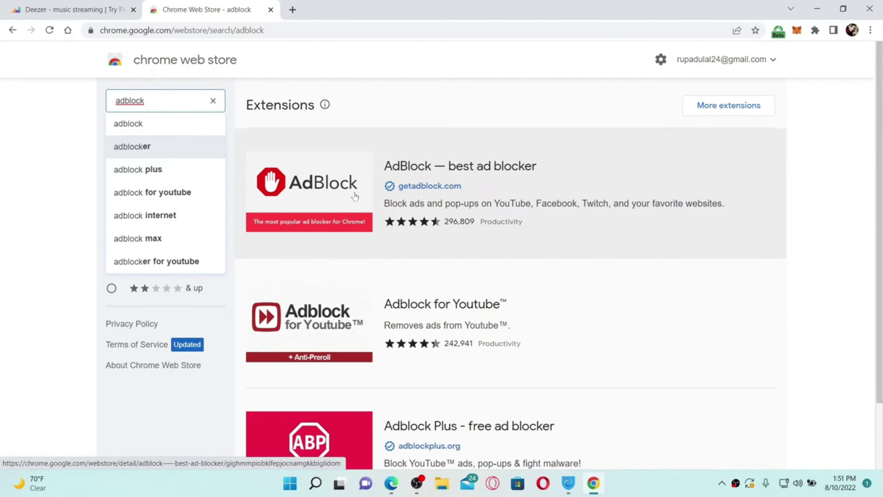
click(355, 196)
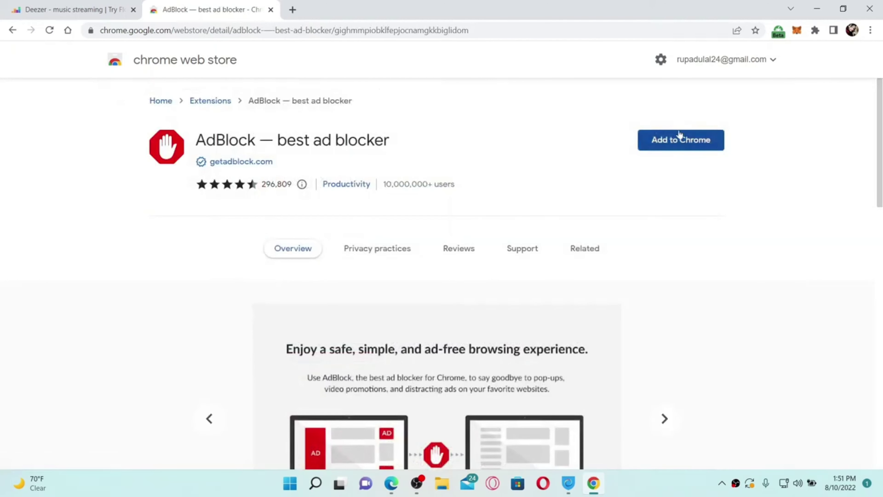
Add the AdBlock extension to Chrome and go back to the Deezer tab.
click(708, 141)
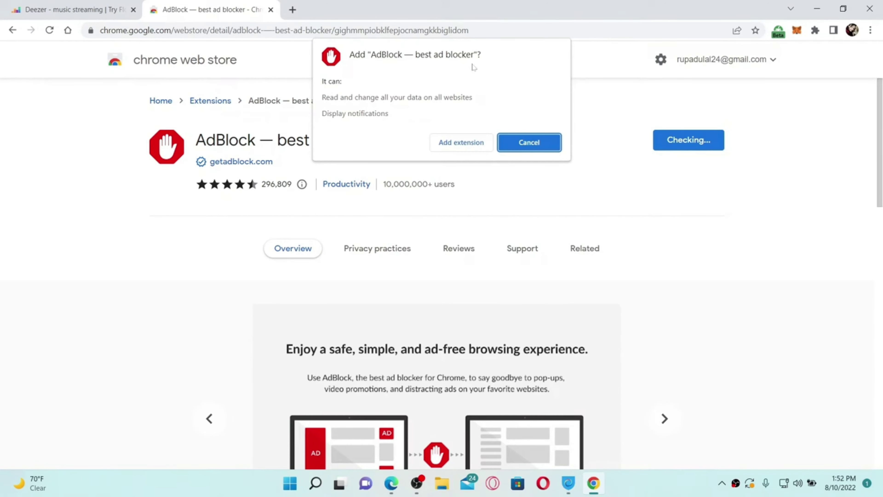
click(464, 146)
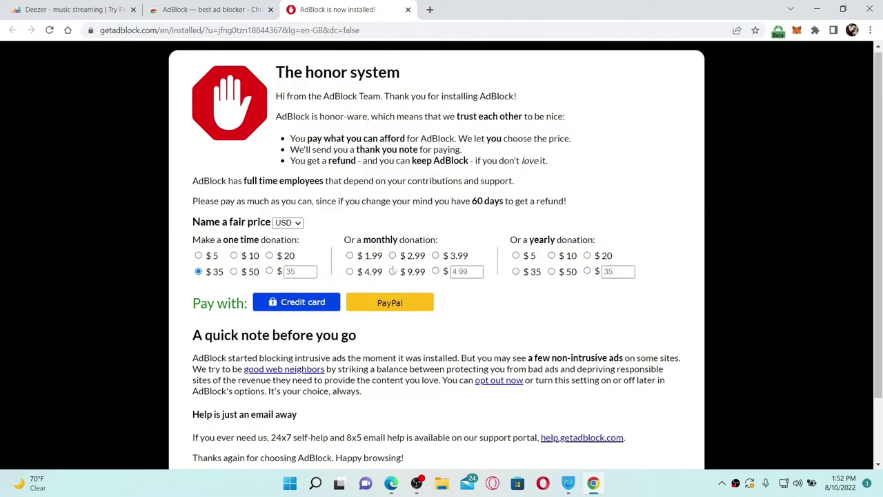
click(209, 8)
click(104, 3)
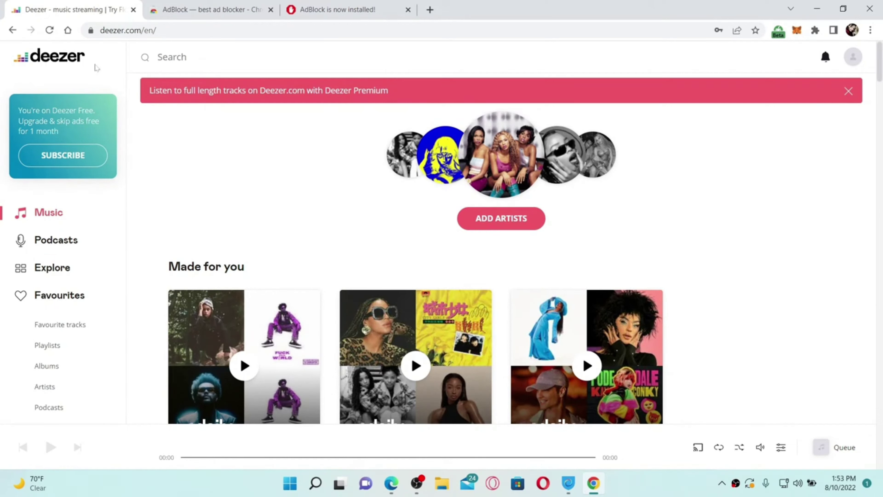
On the Deezer tab, confirm in the AdBlock panel that it is paused on deezer.com.
key(ctrl+shift+Tab)
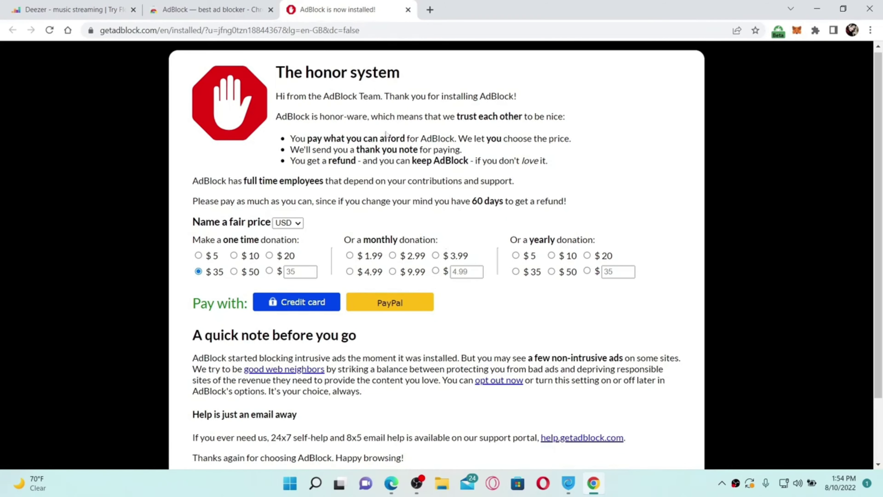
click(64, 11)
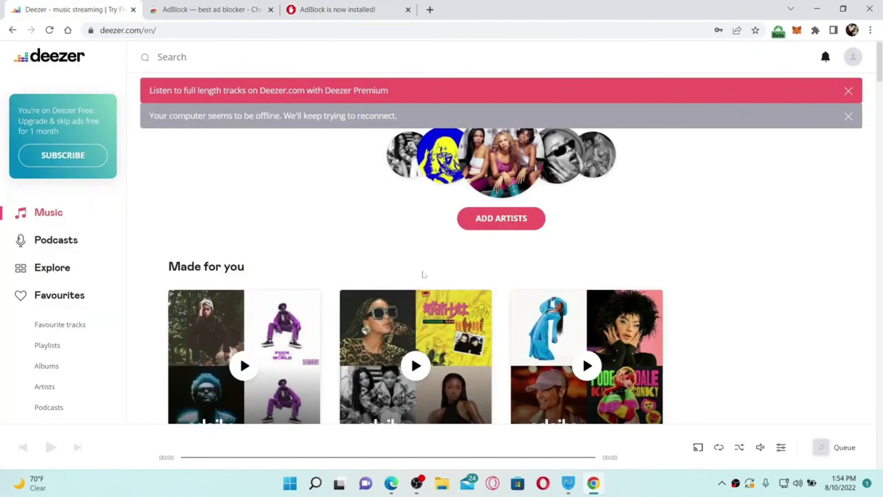
click(815, 31)
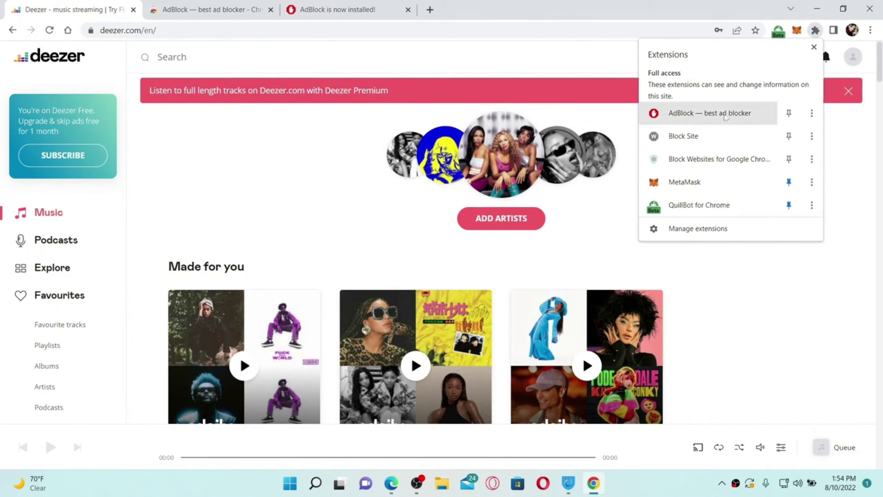
click(680, 115)
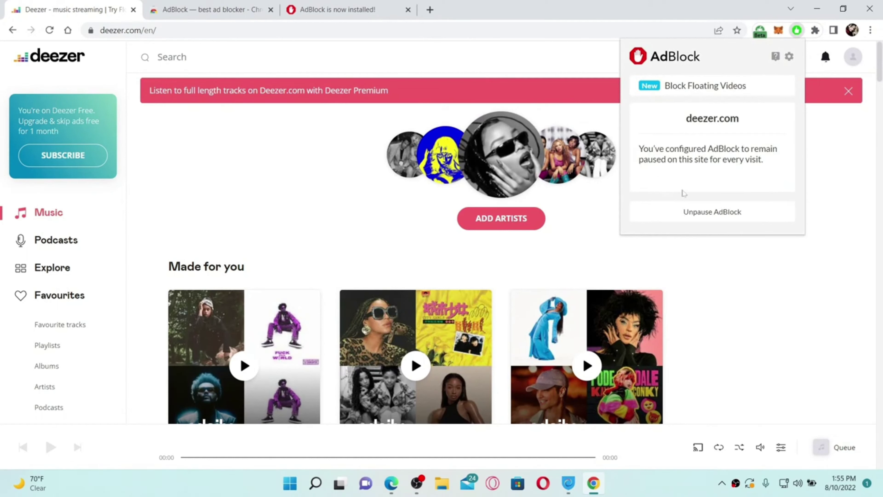
click(791, 299)
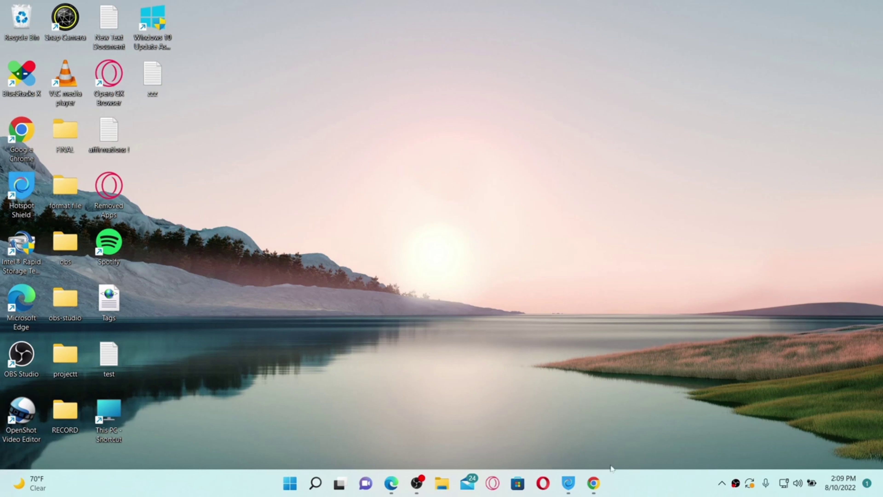
click(594, 488)
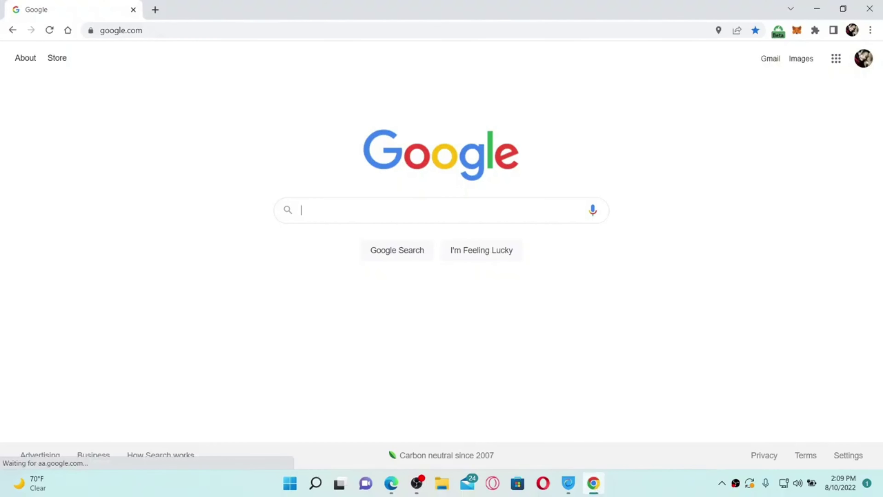
click(121, 30)
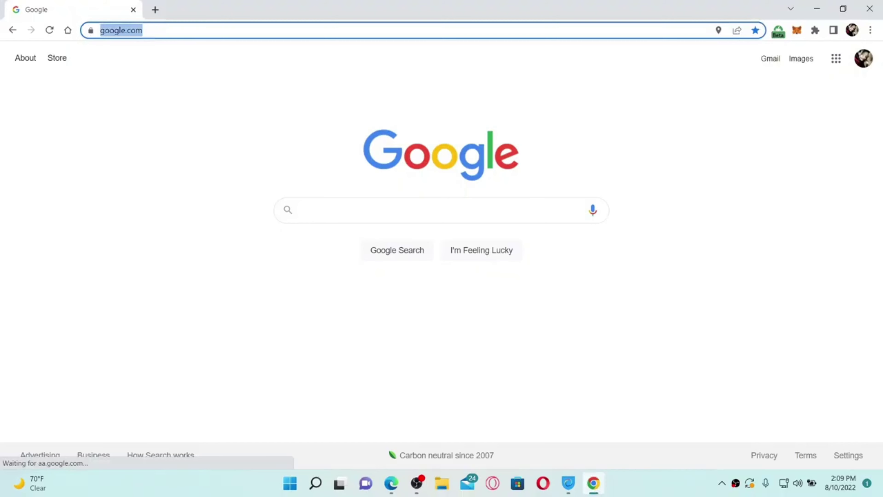
text(www.de)
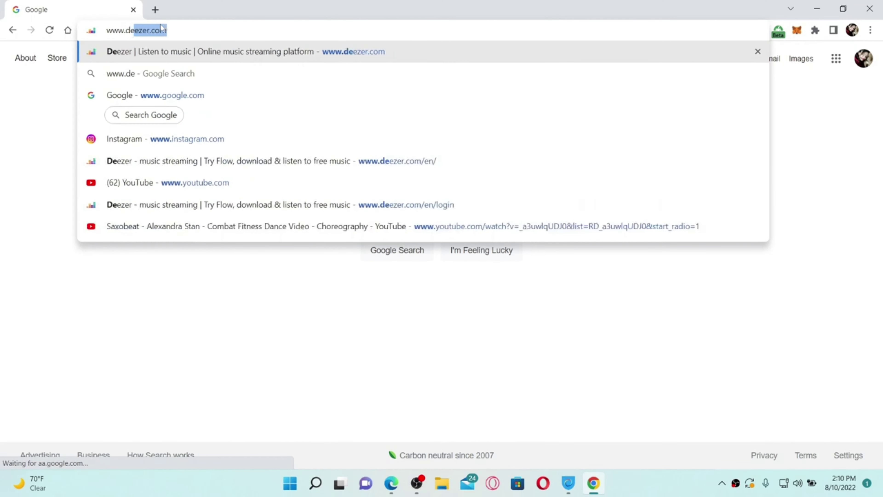
text(ezer.com)
key(Return)
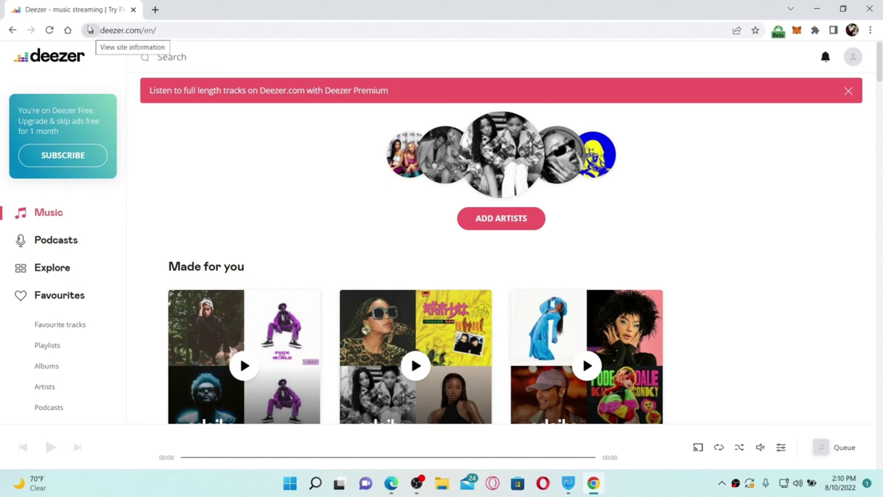
From deezer.com's site info, open Cookies in use, expand deezer.com > Cookies, and select arl.
click(91, 32)
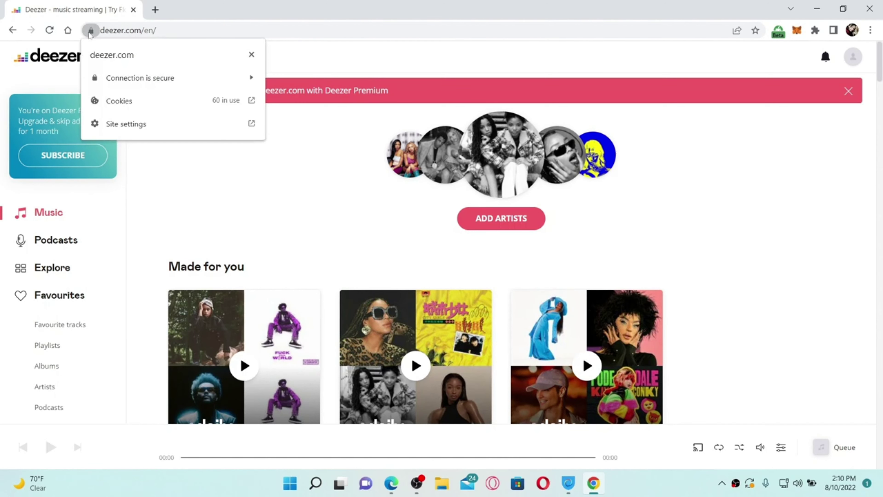
click(135, 101)
click(348, 124)
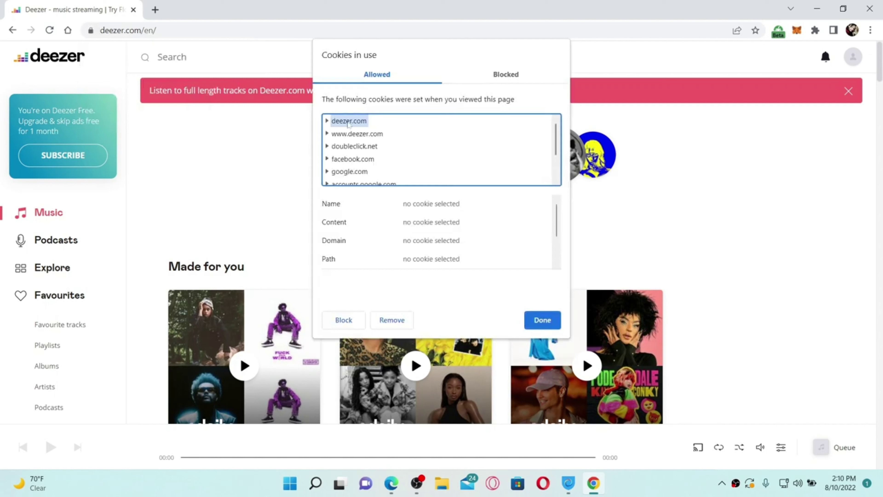
double_click(336, 124)
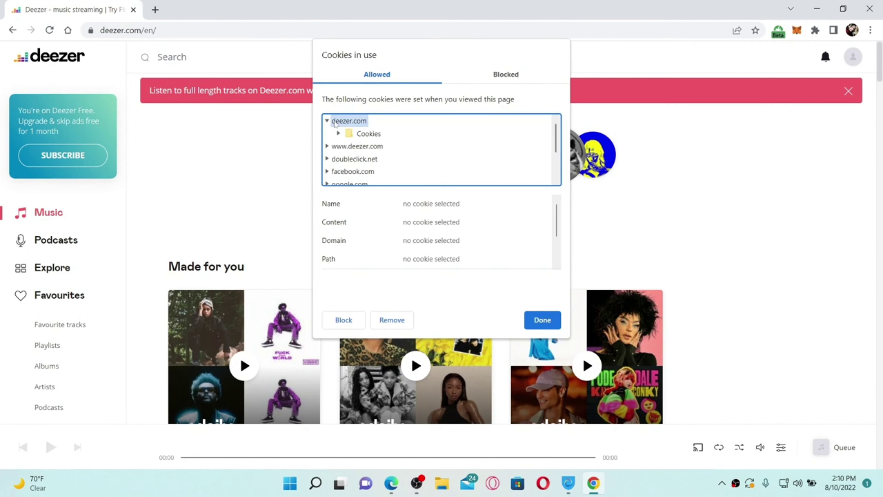
double_click(335, 124)
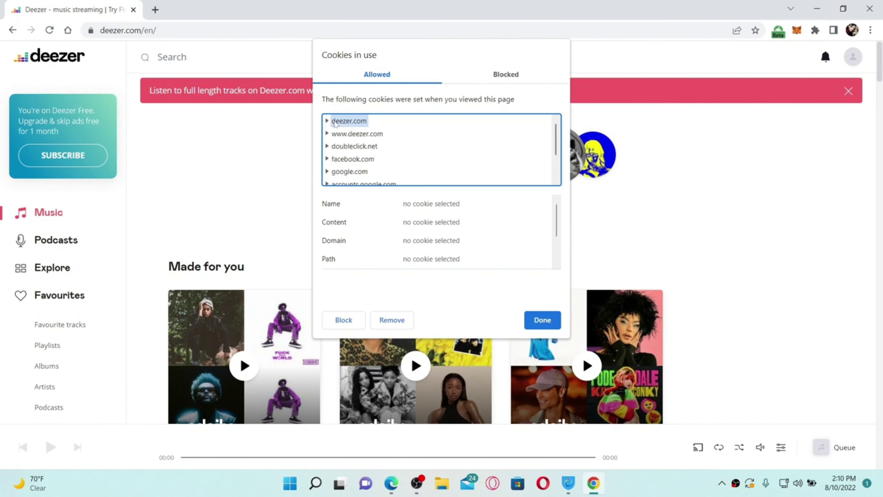
double_click(335, 123)
double_click(342, 135)
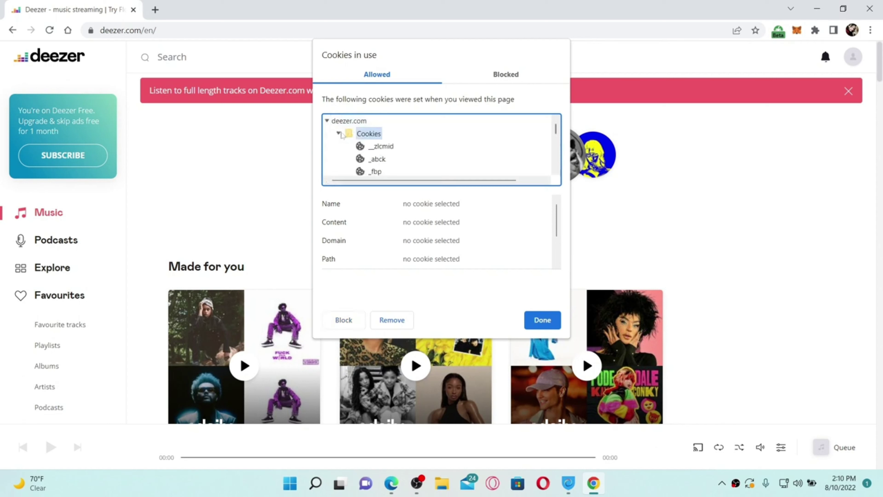
scroll(377, 156, down, 10)
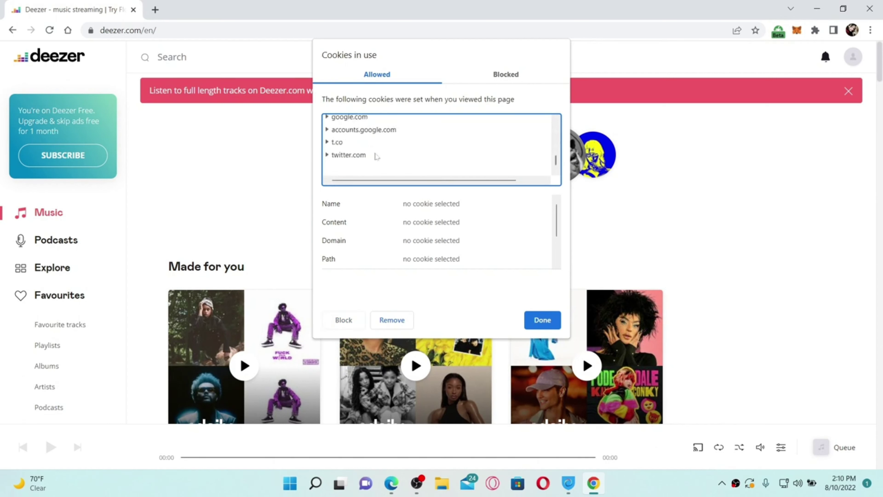
scroll(377, 156, up, 6)
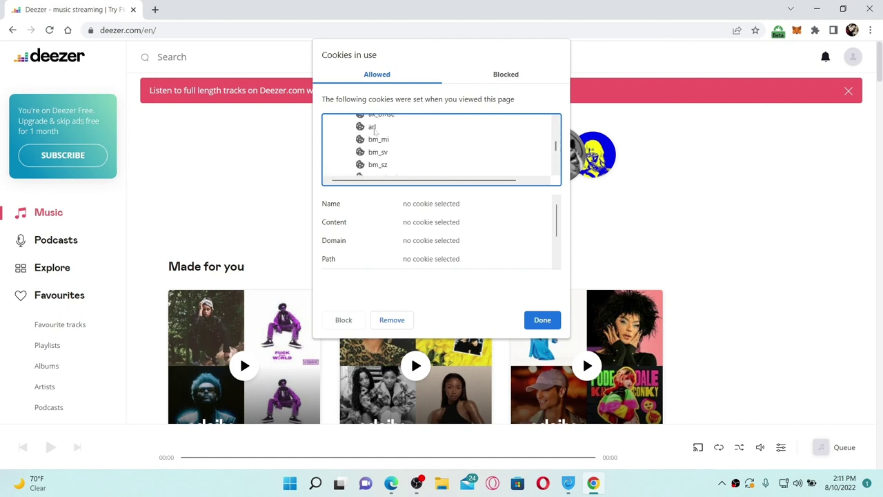
click(372, 127)
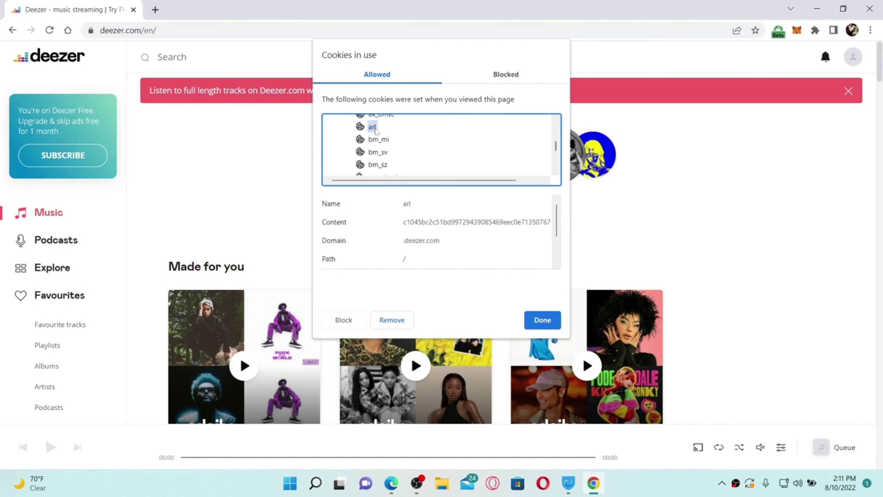
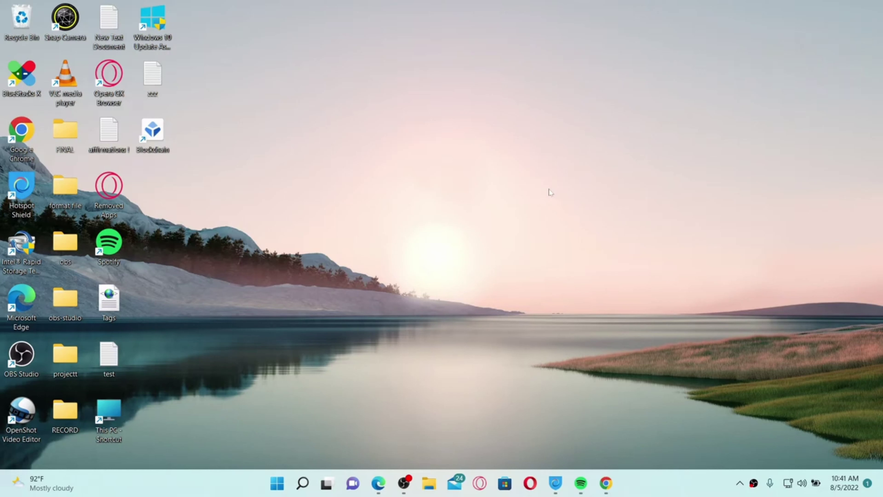
Bring up Microsoft Edge on a blank new tab page.
key(alt+Tab)
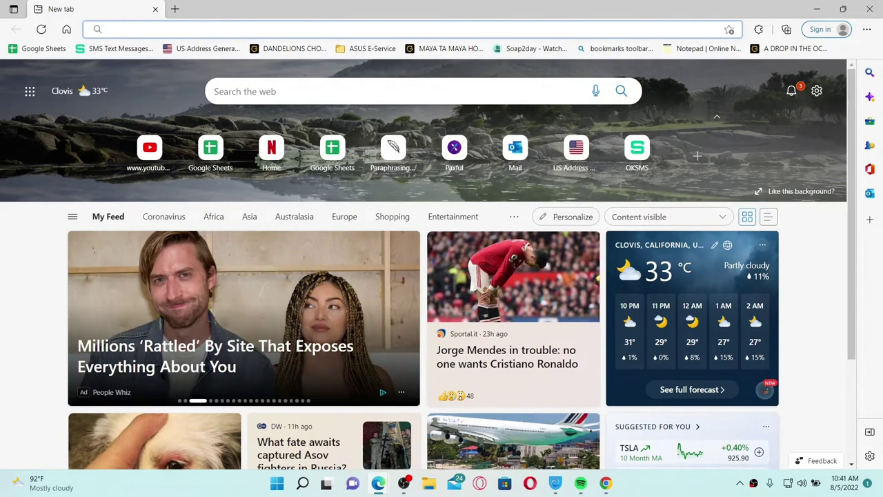
Go to creators.deezer.com in Edge.
text(creators.deezer.com)
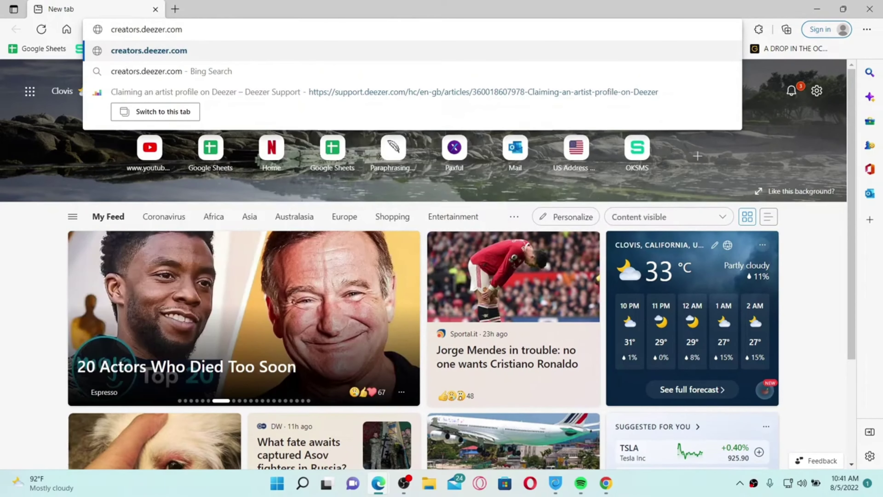
key(Return)
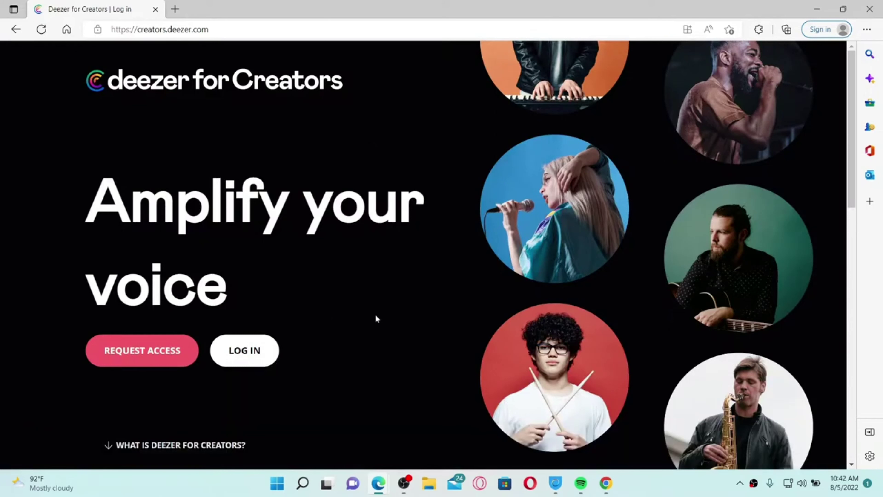
Start a REQUEST ACCESS form and choose Artist as the 'I'm a' role.
click(147, 353)
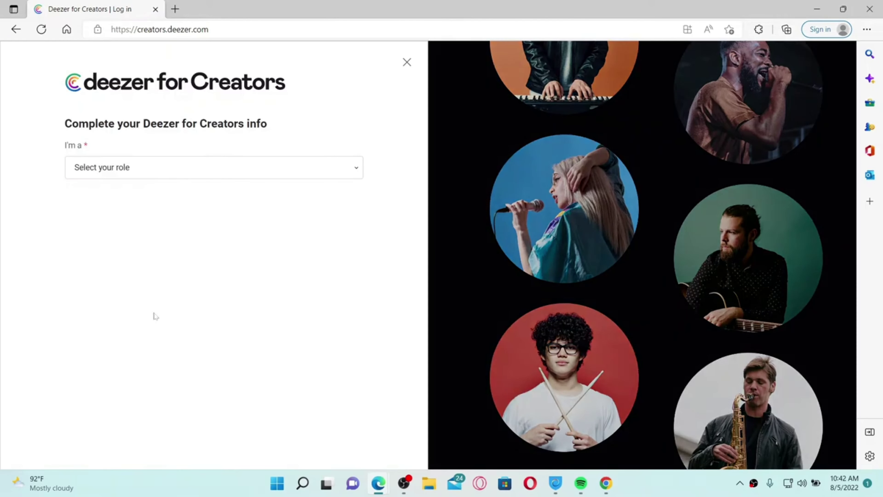
click(358, 170)
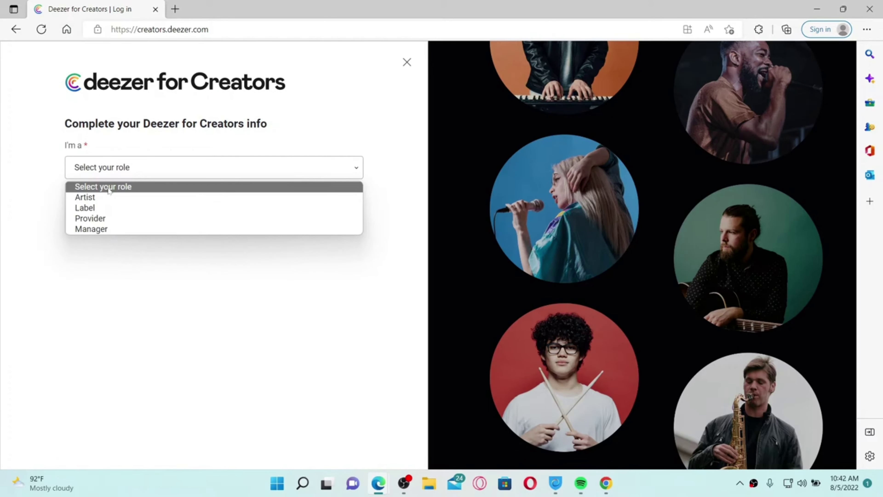
key(Escape)
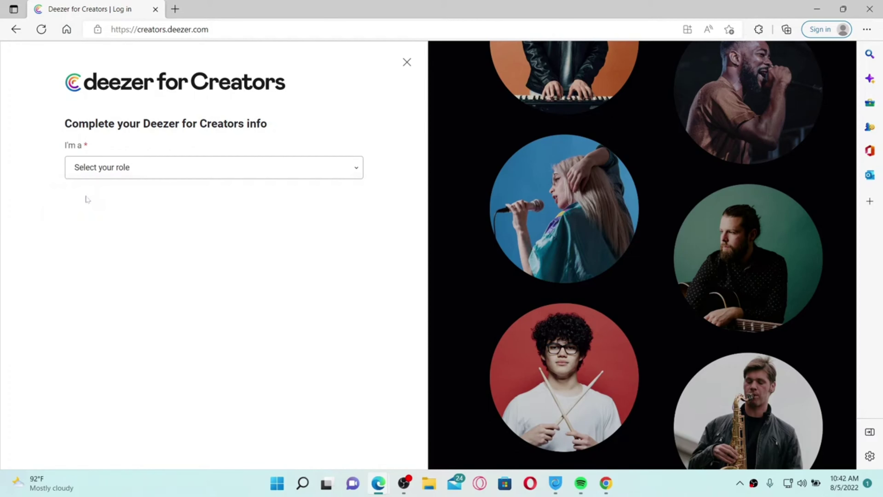
key(Down)
key(Return)
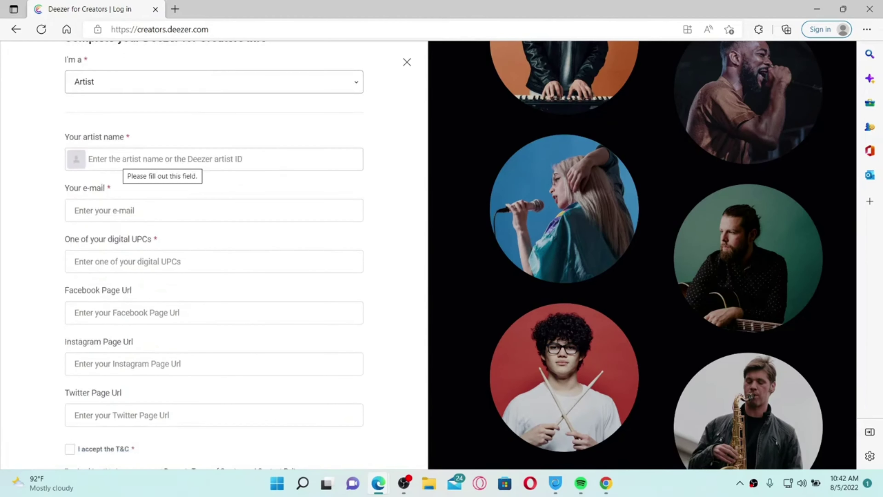
Select the matching artist profile in 'Your artist name' and autocomplete the contact e-mail.
key(Return)
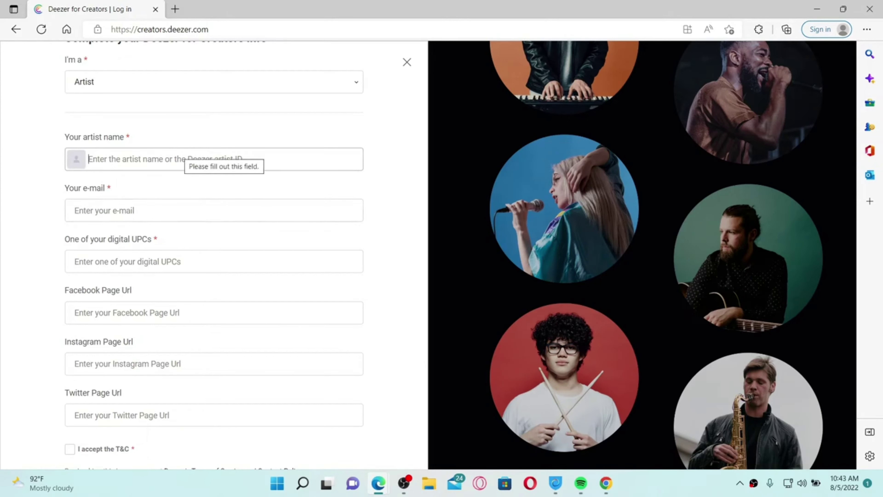
text(Rupa)
click(169, 189)
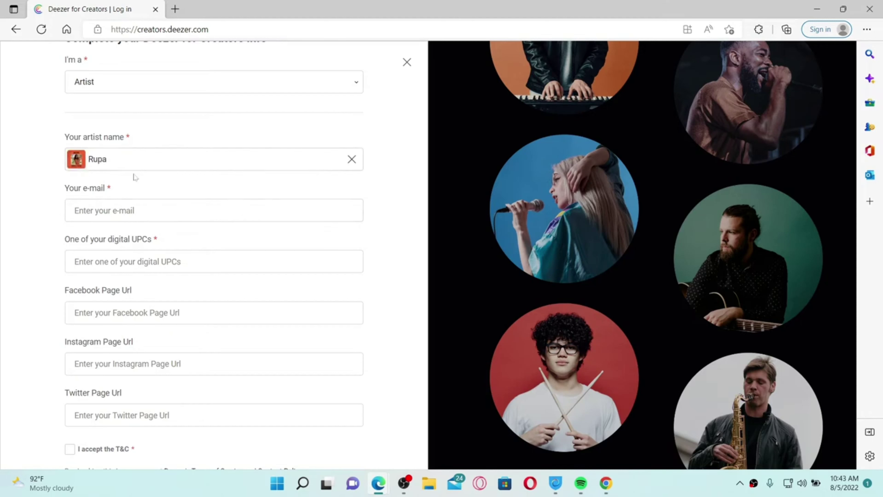
click(110, 202)
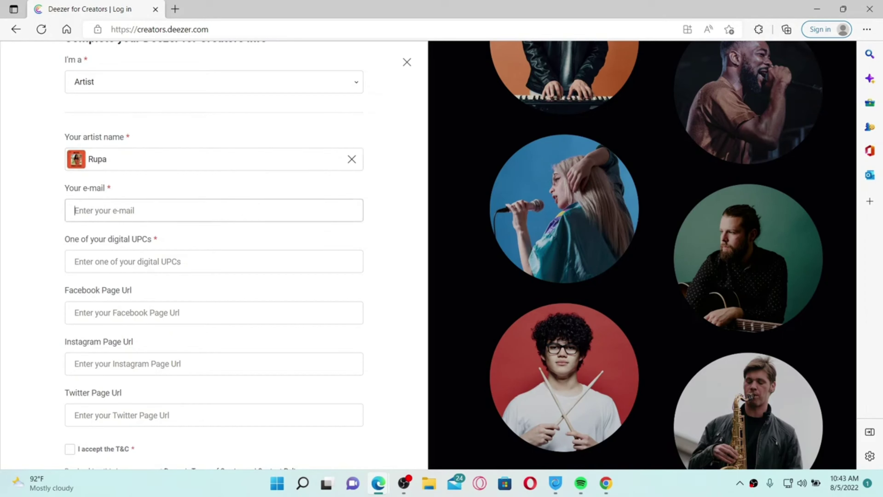
text(rup)
key(Down)
key(Return)
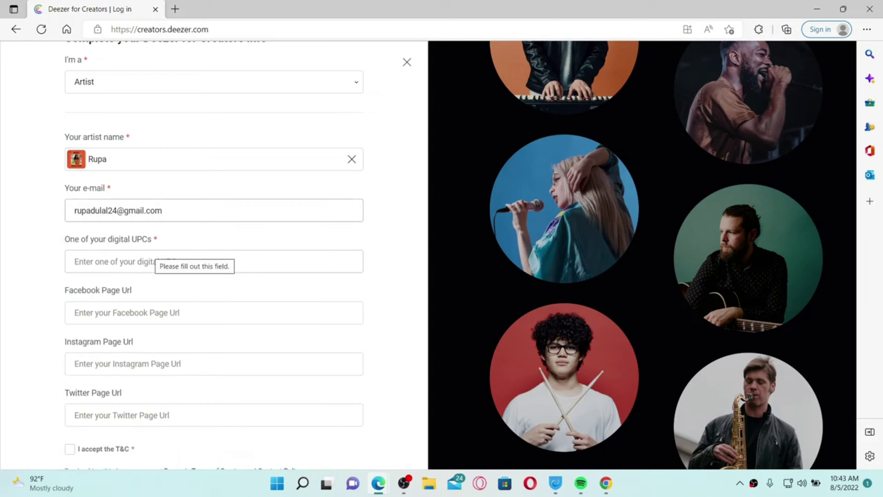
Enter UPC 565454 and move on down the form.
key(Tab)
text(565454)
key(Tab)
scroll(204, 319, down, 2)
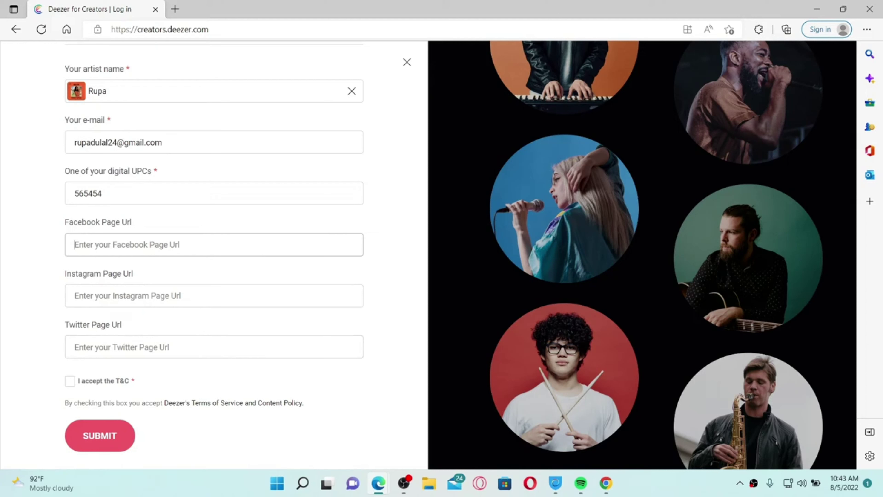
Accept the T&C, submit the artist claim form, and minimize Edge to the desktop.
click(70, 380)
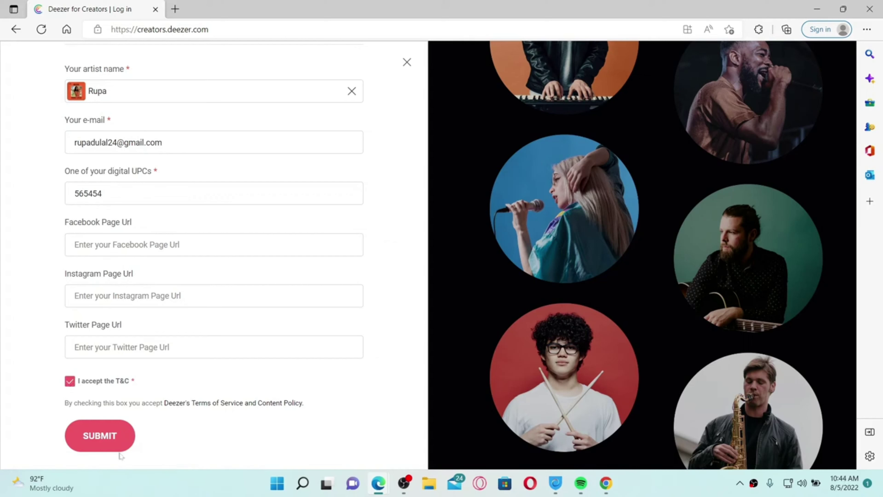
click(101, 436)
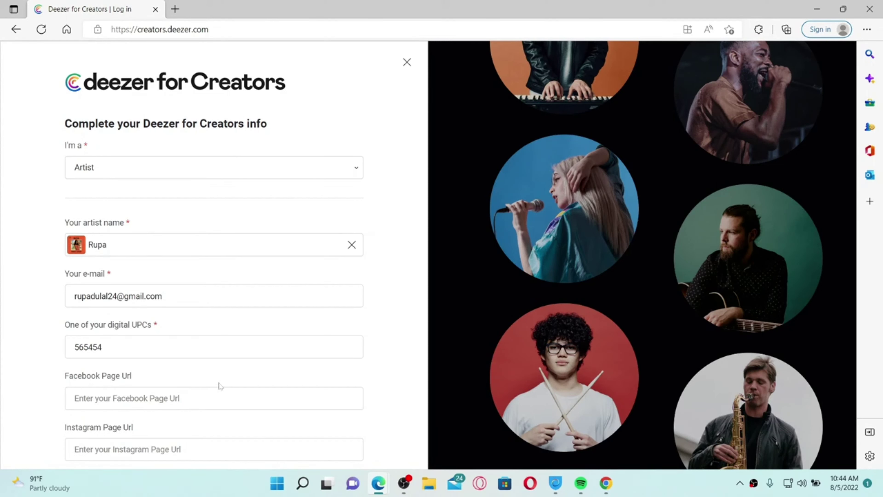
click(817, 9)
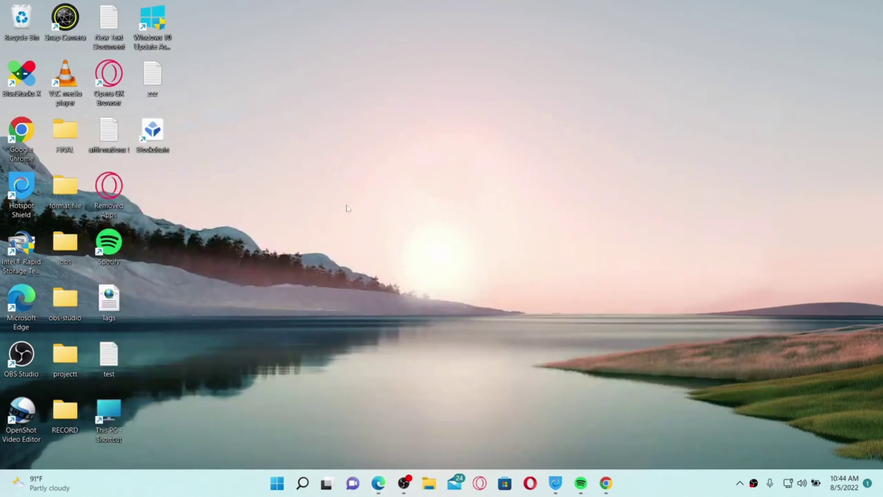